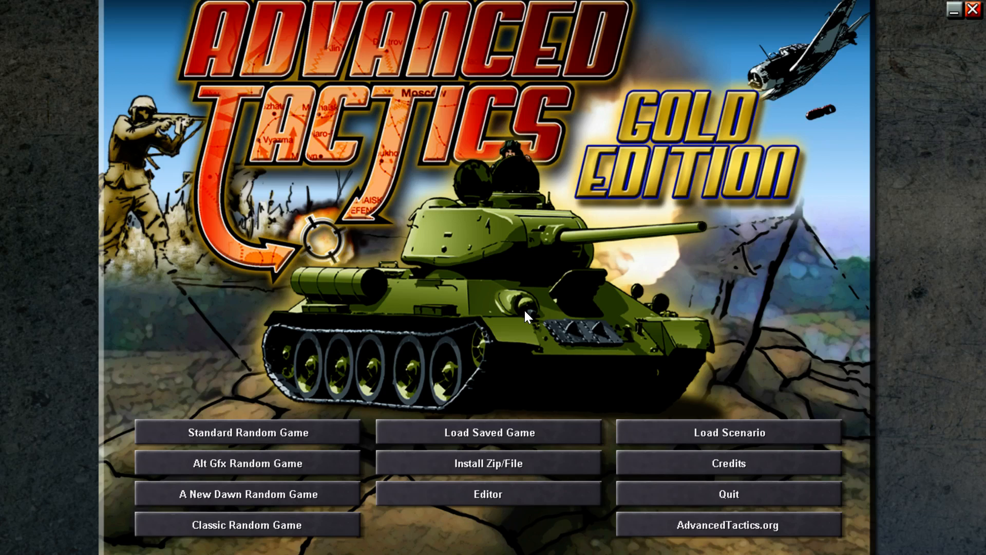
- Switch to Firefox and check the size filter of the image results for "army group north 1941 map"
{"action": "key", "text": "alt+Tab"}
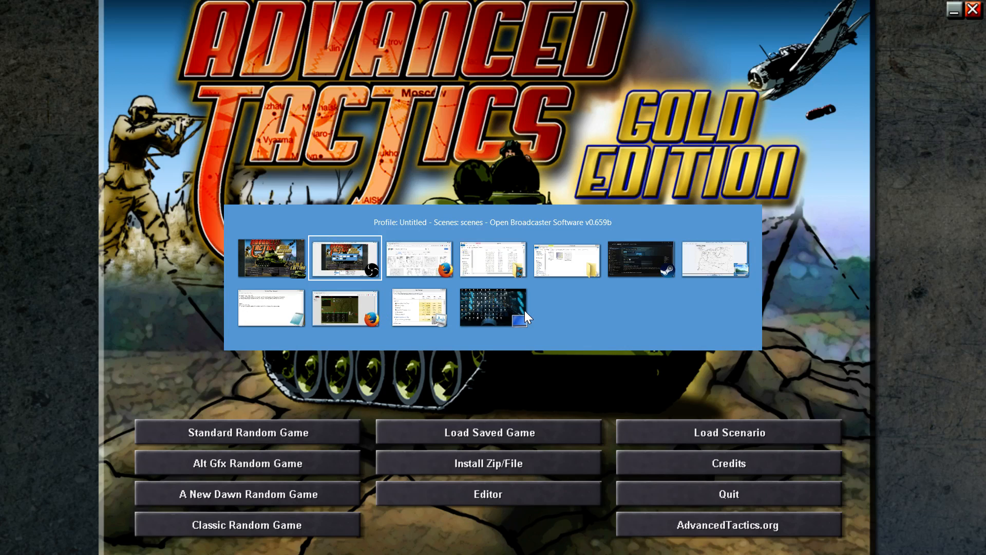
{"action": "key", "text": "alt+Tab"}
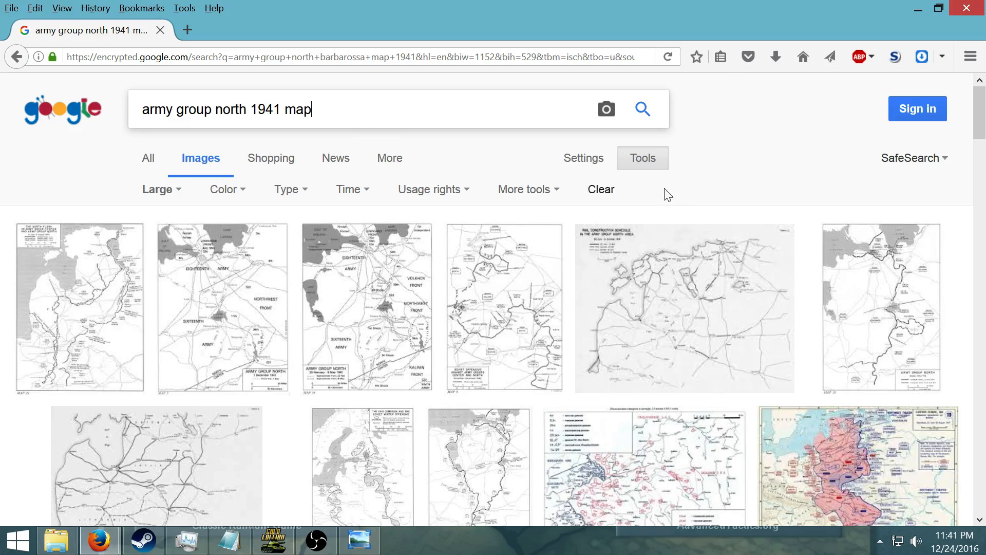
{"action": "left_click", "coordinate": [648, 167]}
{"action": "left_click", "coordinate": [651, 168]}
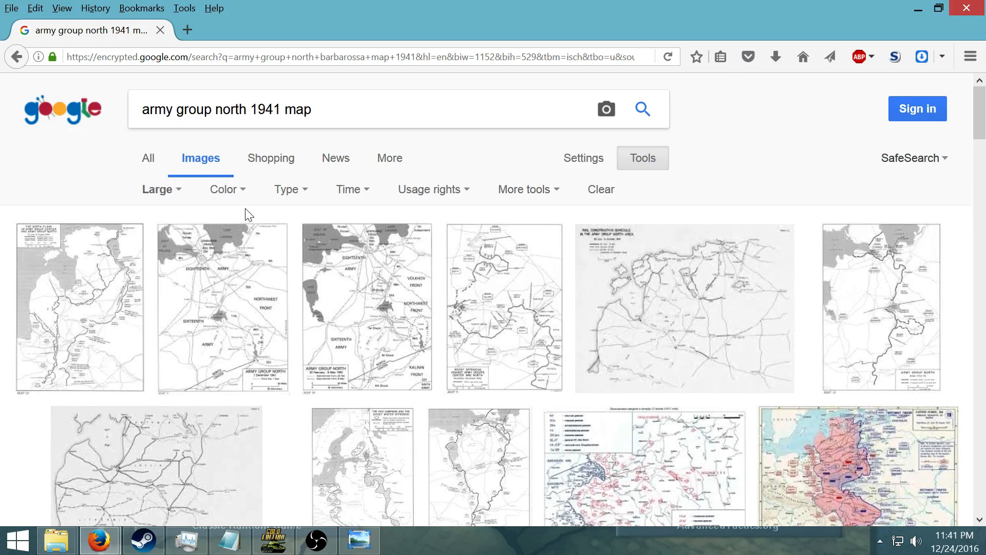
{"action": "left_click", "coordinate": [173, 192]}
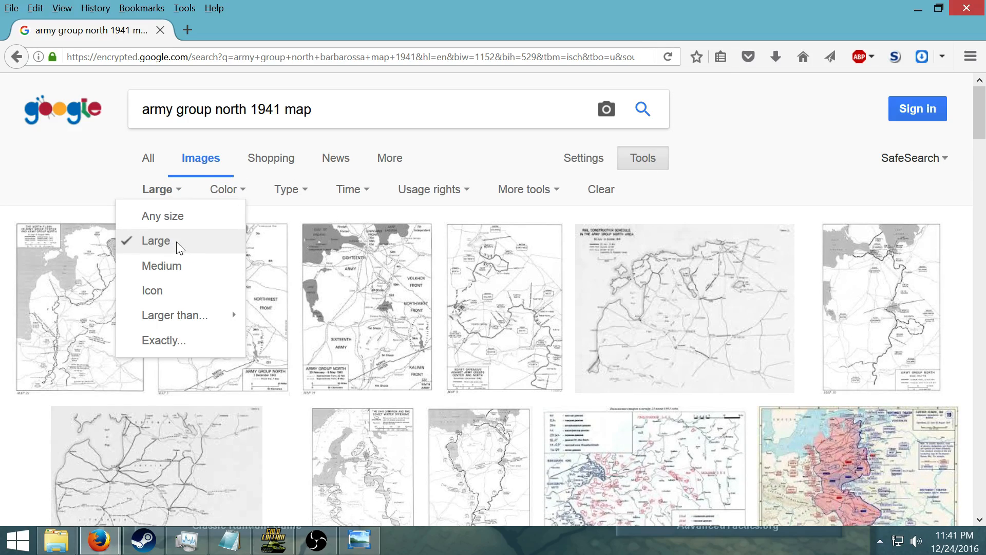
{"action": "left_click", "coordinate": [106, 201]}
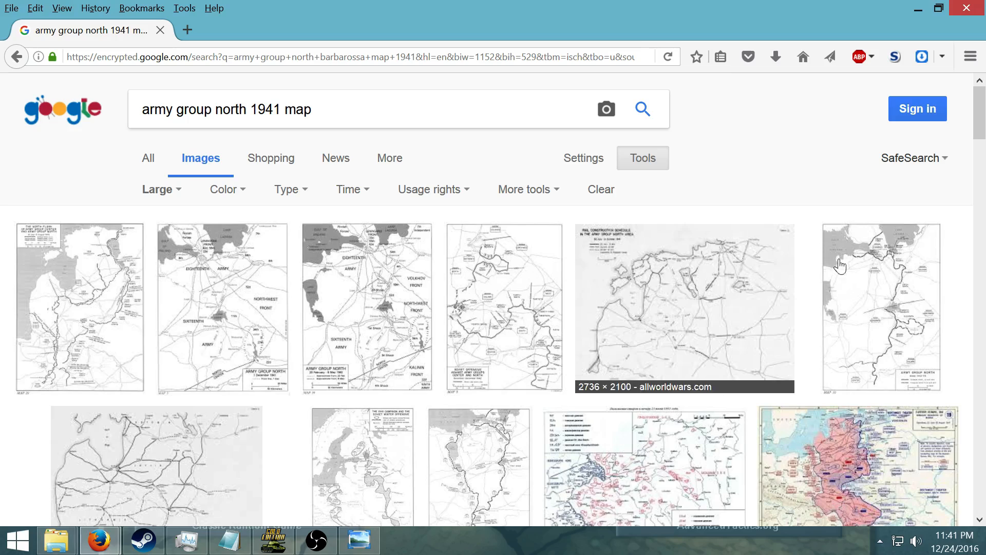
- Browse the map results, open the Army Group North rail construction schedule in a new tab, and view its image at full size
{"action": "scroll", "coordinate": [621, 349], "scroll_direction": "down", "scroll_amount": 5}
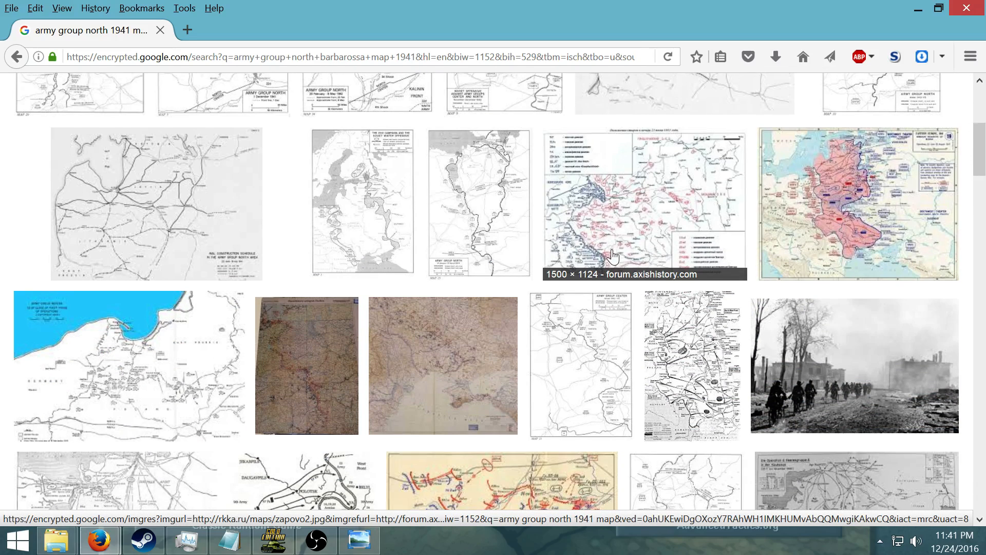
{"action": "scroll", "coordinate": [613, 255], "scroll_direction": "down", "scroll_amount": 5}
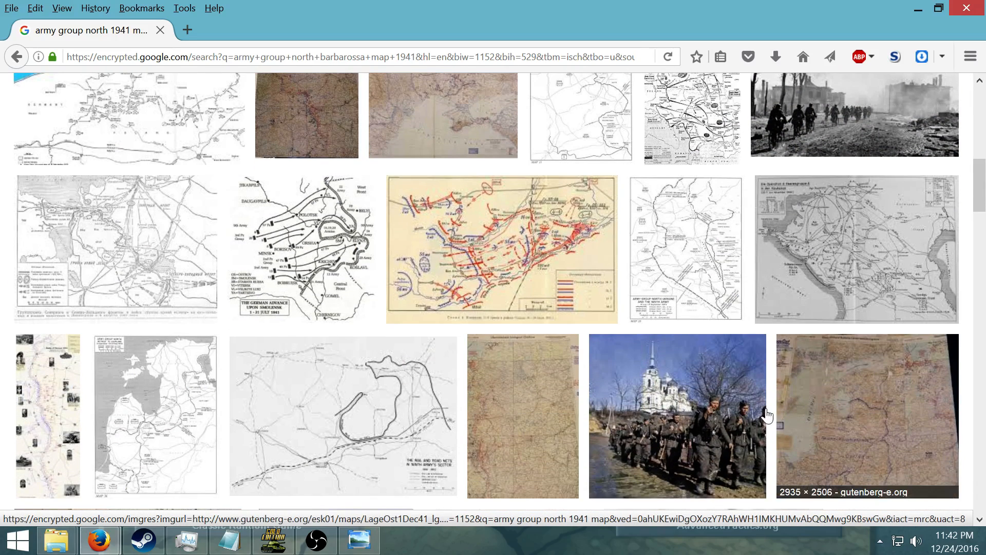
{"action": "scroll", "coordinate": [719, 349], "scroll_direction": "down", "scroll_amount": 7}
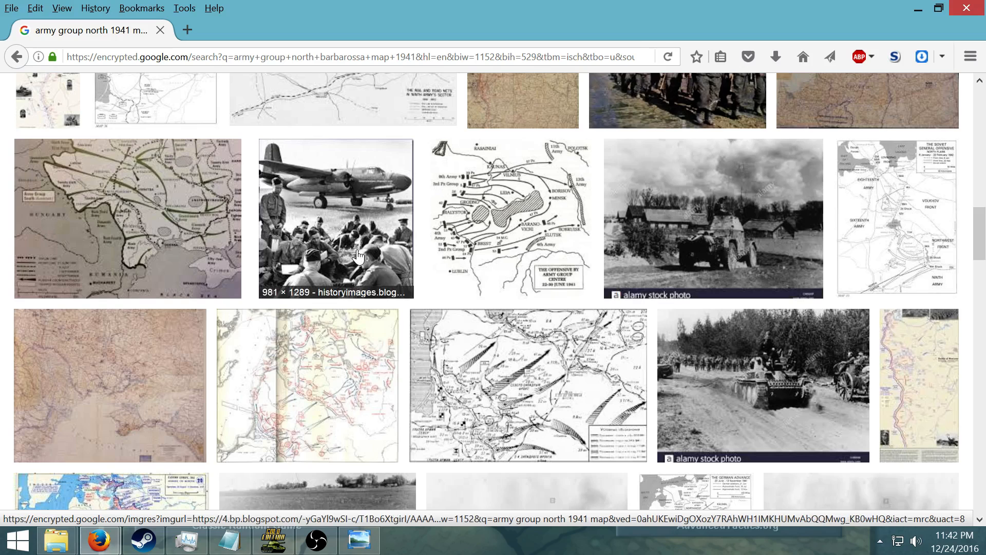
{"action": "scroll", "coordinate": [333, 308], "scroll_direction": "up", "scroll_amount": 20}
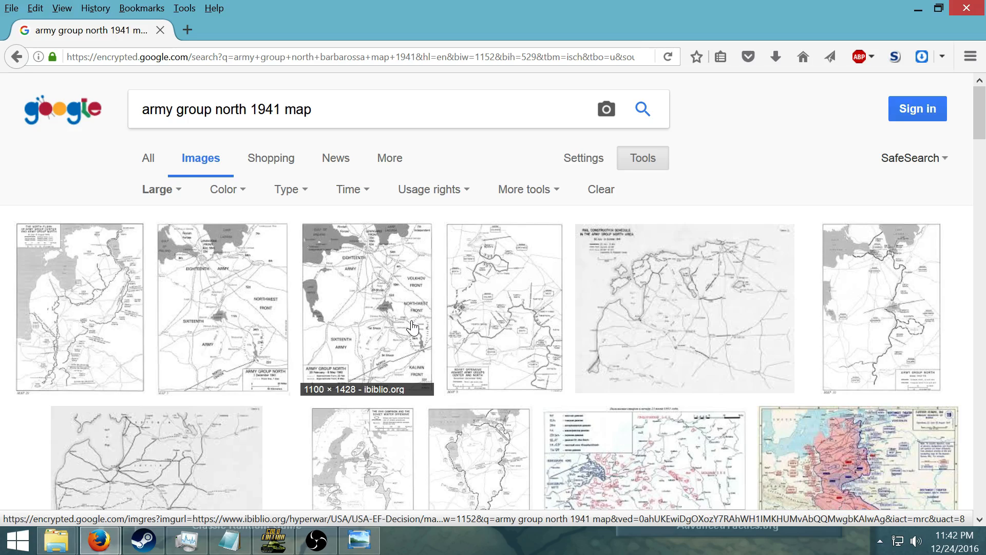
{"action": "right_click", "coordinate": [495, 300]}
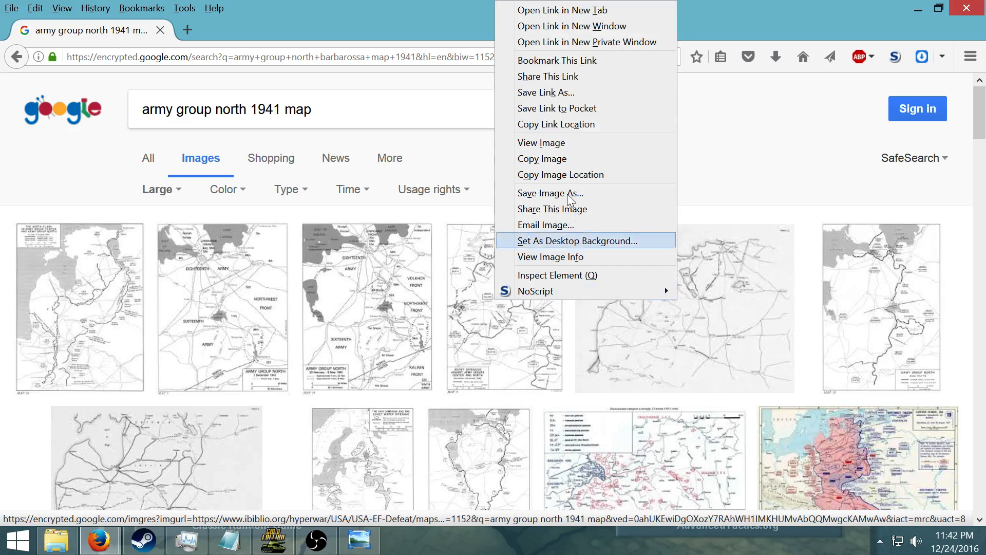
{"action": "left_click", "coordinate": [745, 152]}
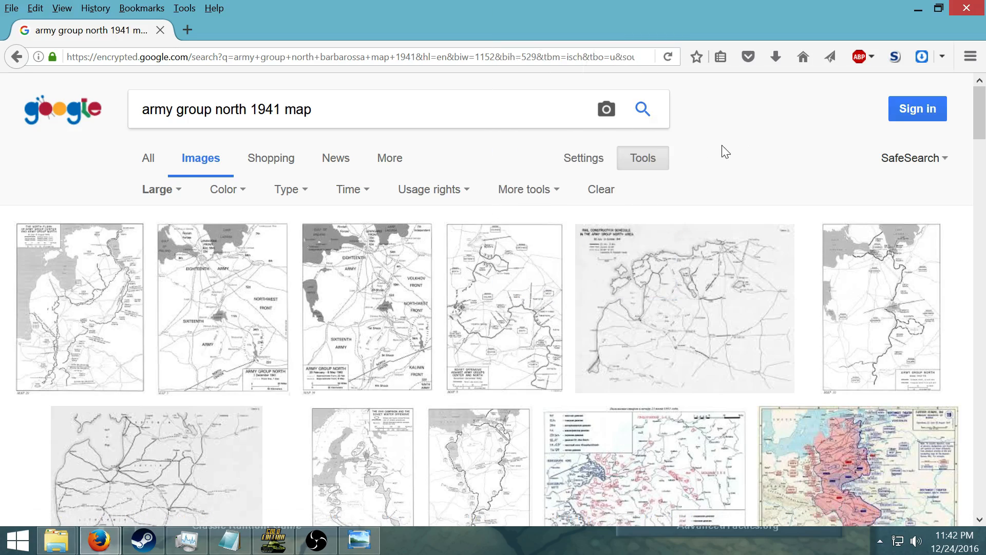
{"action": "right_click", "coordinate": [680, 300]}
{"action": "left_click", "coordinate": [763, 11]}
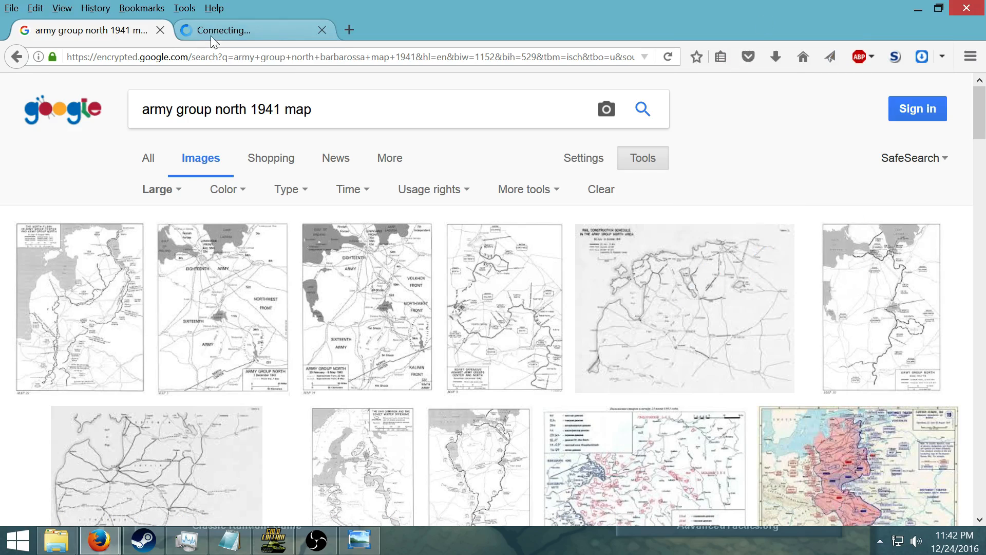
{"action": "left_click", "coordinate": [263, 36]}
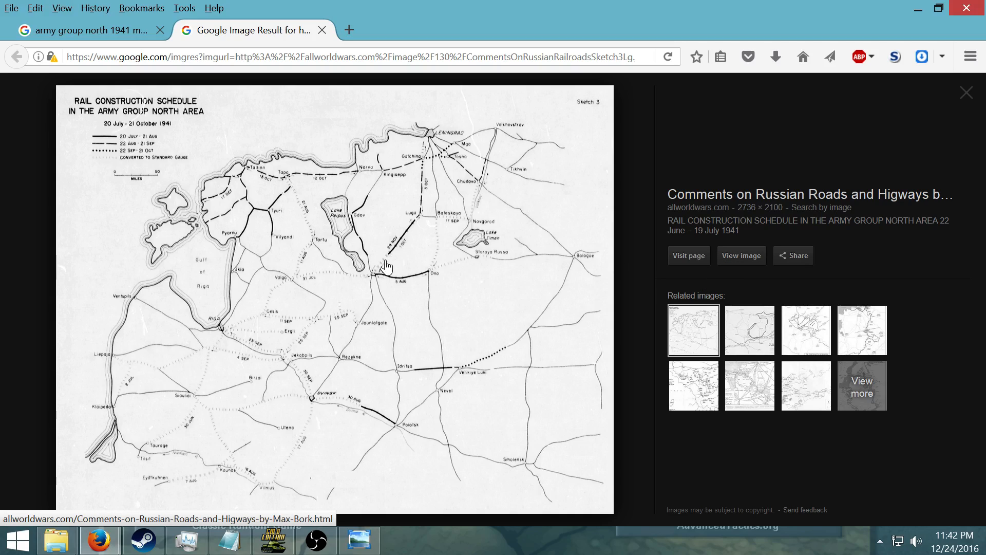
{"action": "left_click", "coordinate": [750, 264]}
{"action": "left_click", "coordinate": [548, 256]}
{"action": "left_click", "coordinate": [530, 256]}
{"action": "right_click", "coordinate": [515, 241]}
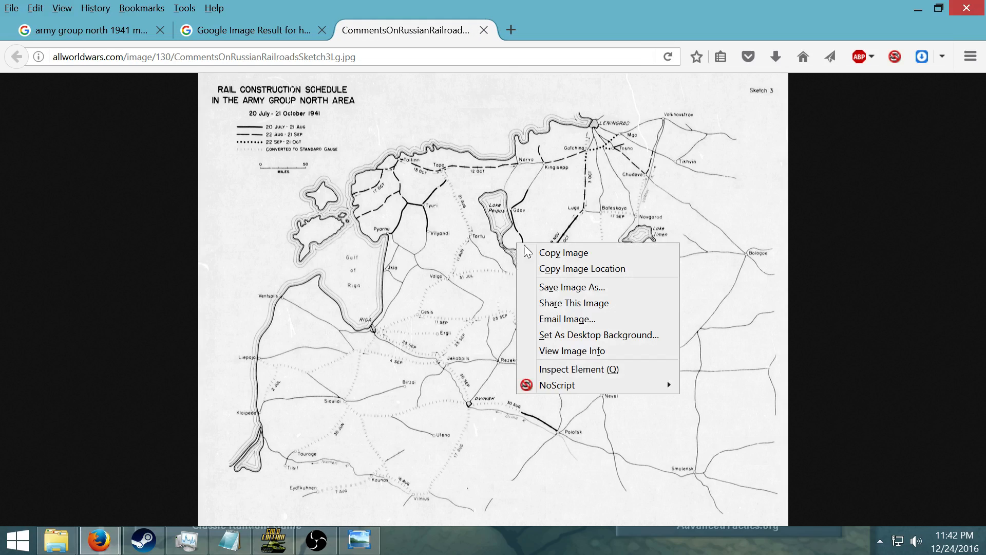
{"action": "left_click", "coordinate": [581, 288]}
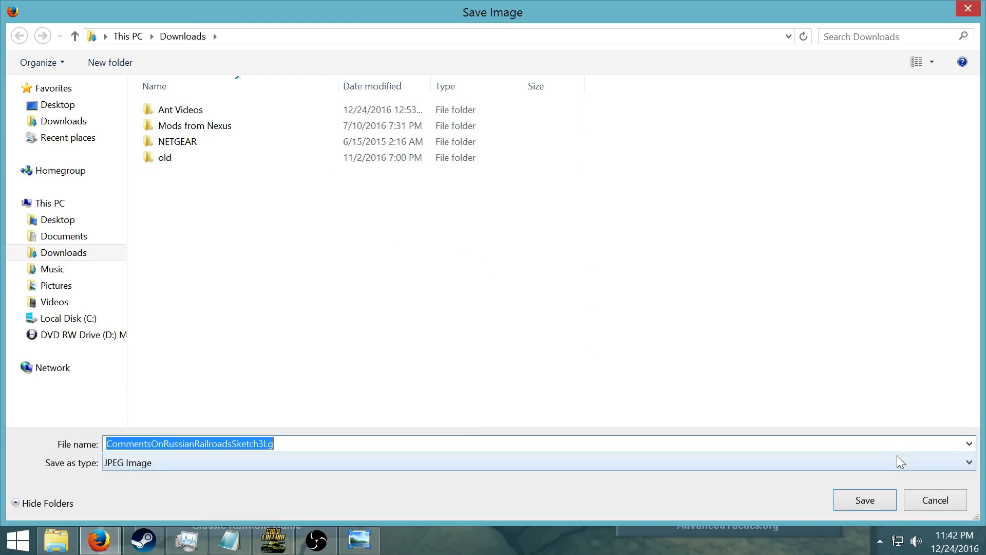
{"action": "left_click", "coordinate": [930, 501]}
- Switch to File Explorer and check the full path of the maps folder inside Advanced Tactics Gold's graphics directory
{"action": "mouse_move", "coordinate": [66, 547]}
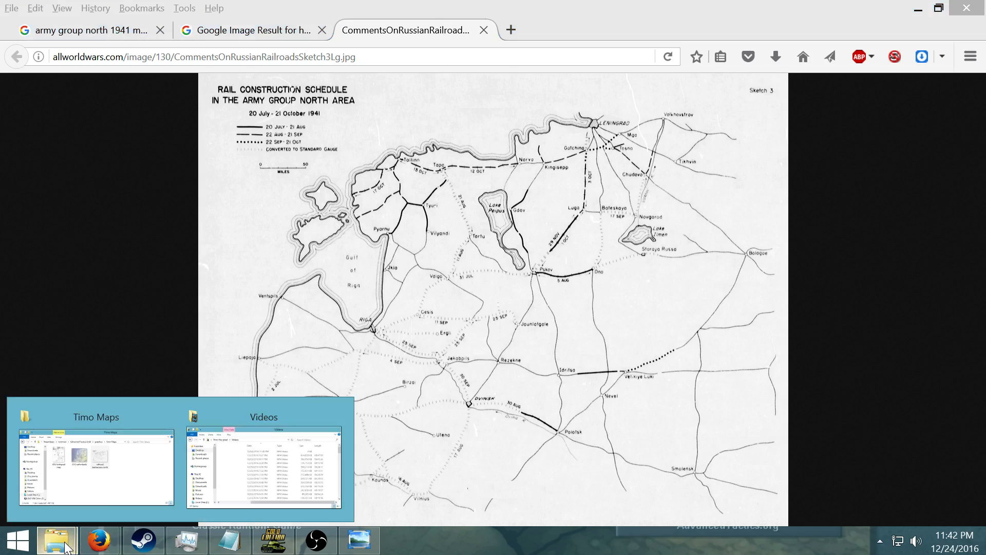
{"action": "left_click", "coordinate": [120, 465]}
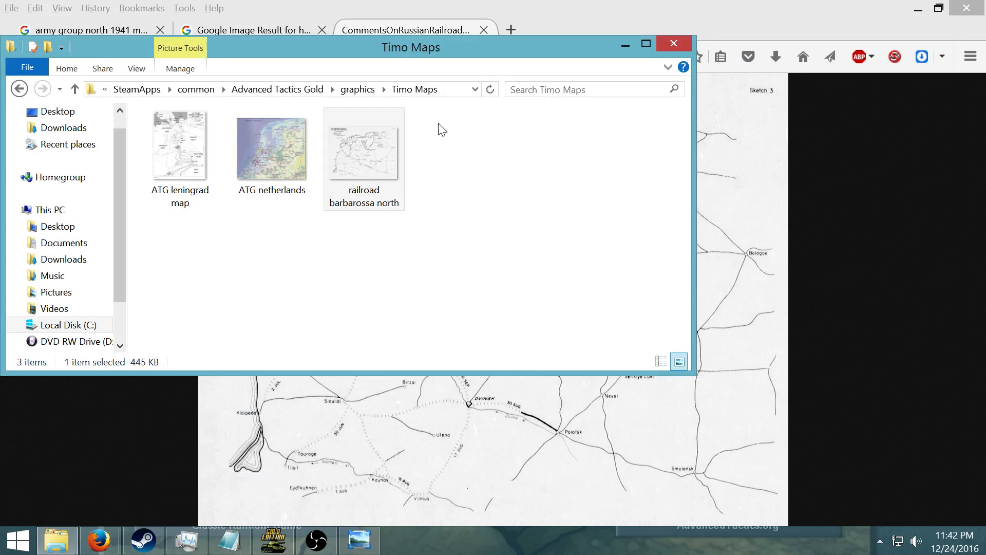
{"action": "left_click", "coordinate": [456, 93]}
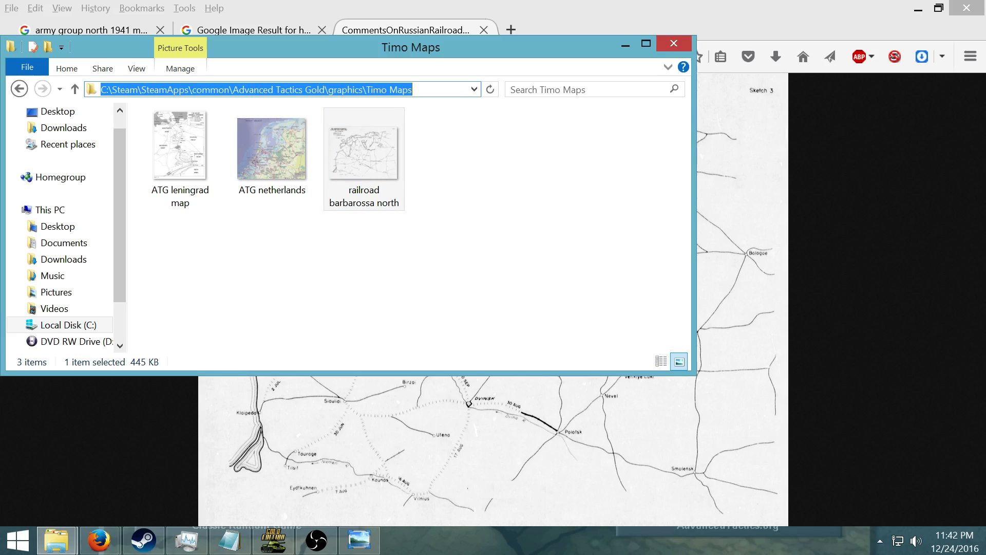
{"action": "left_click", "coordinate": [478, 168]}
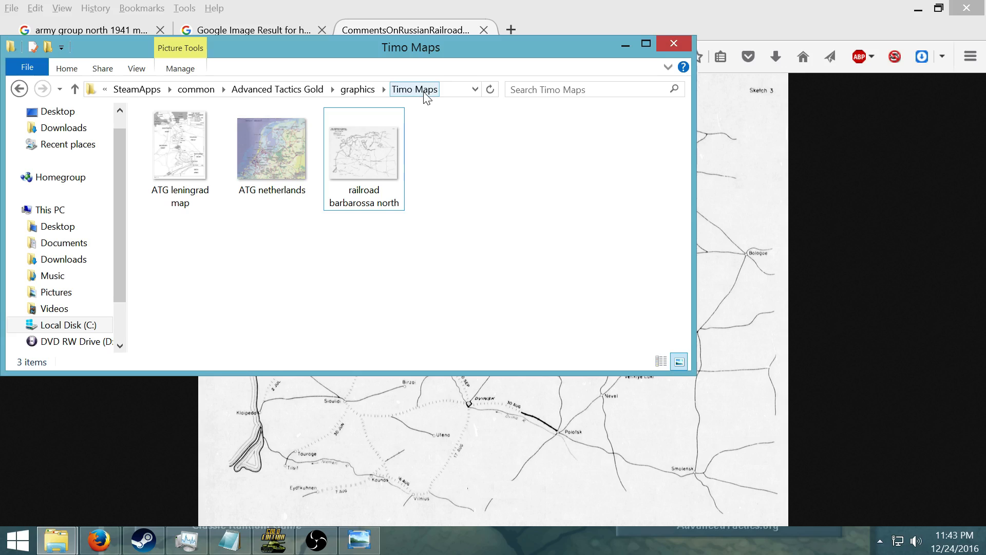
{"action": "left_click", "coordinate": [900, 315]}
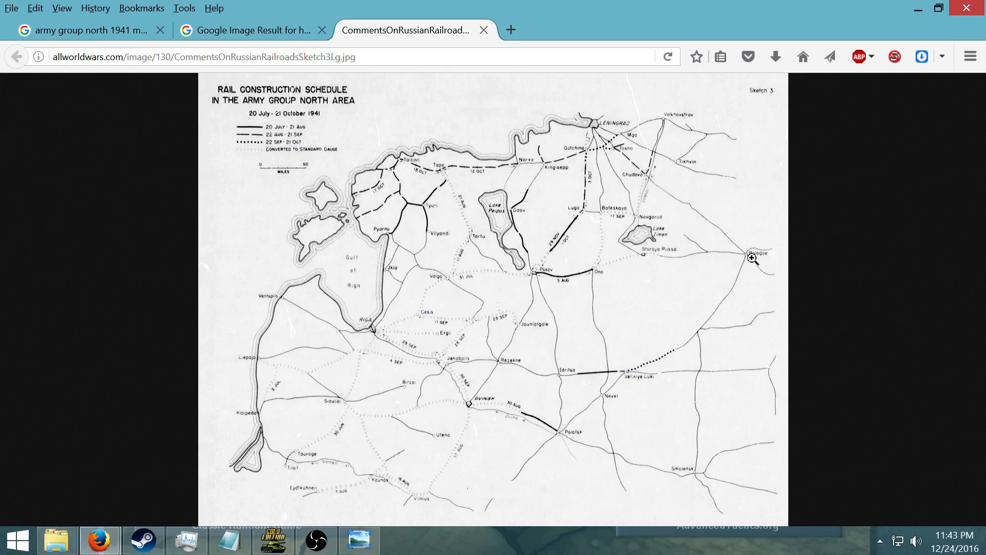
{"action": "right_click", "coordinate": [661, 229]}
{"action": "left_click", "coordinate": [729, 275]}
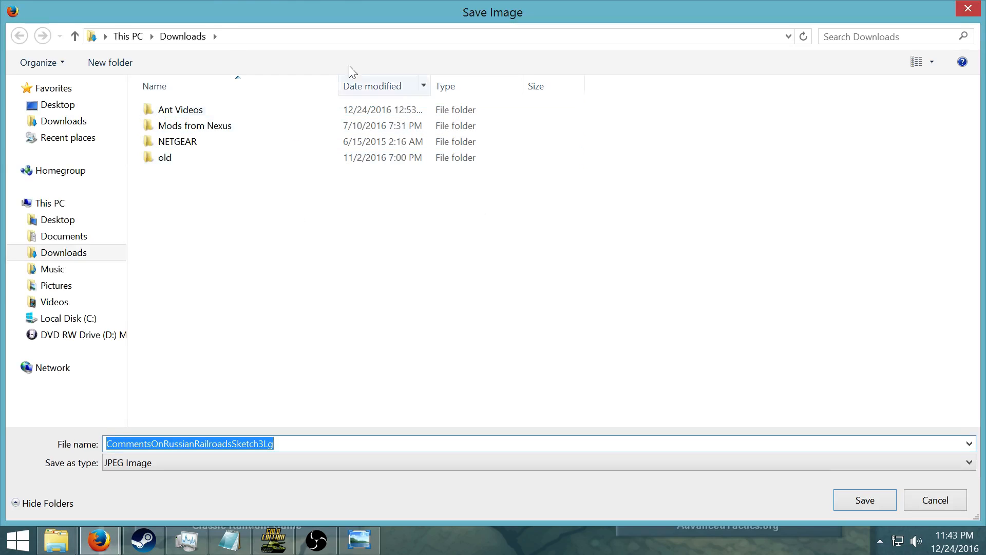
{"action": "left_click", "coordinate": [936, 500]}
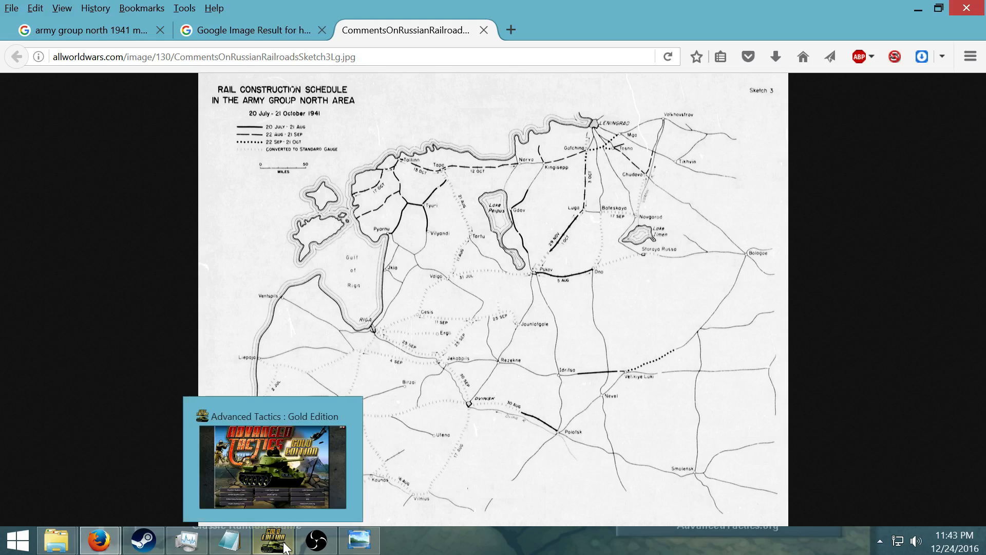
- Return to the maps folder in File Explorer and open the "railroad barbarossa north" image in Windows Photo Viewer
{"action": "mouse_move", "coordinate": [57, 540]}
{"action": "left_click", "coordinate": [92, 458]}
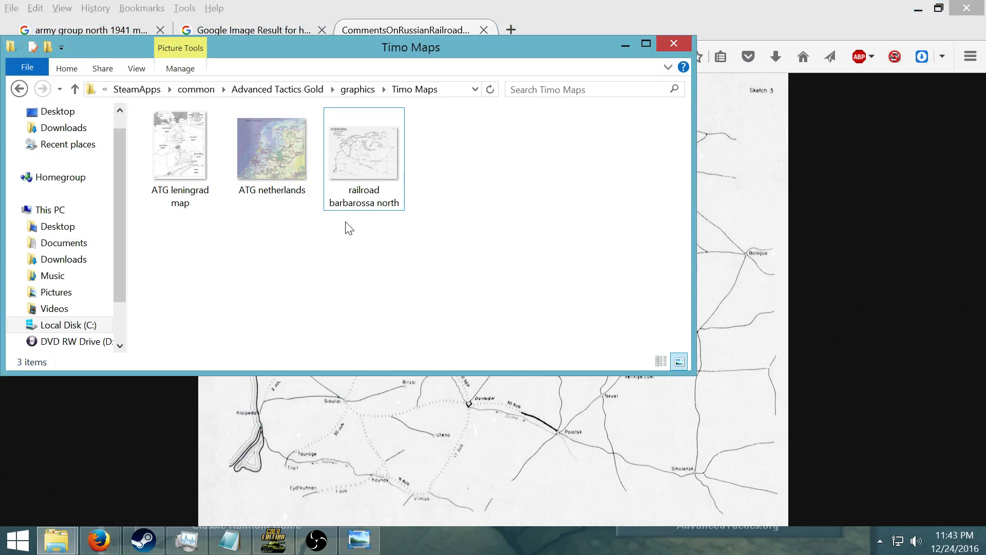
{"action": "left_click", "coordinate": [447, 93]}
{"action": "left_click", "coordinate": [359, 170]}
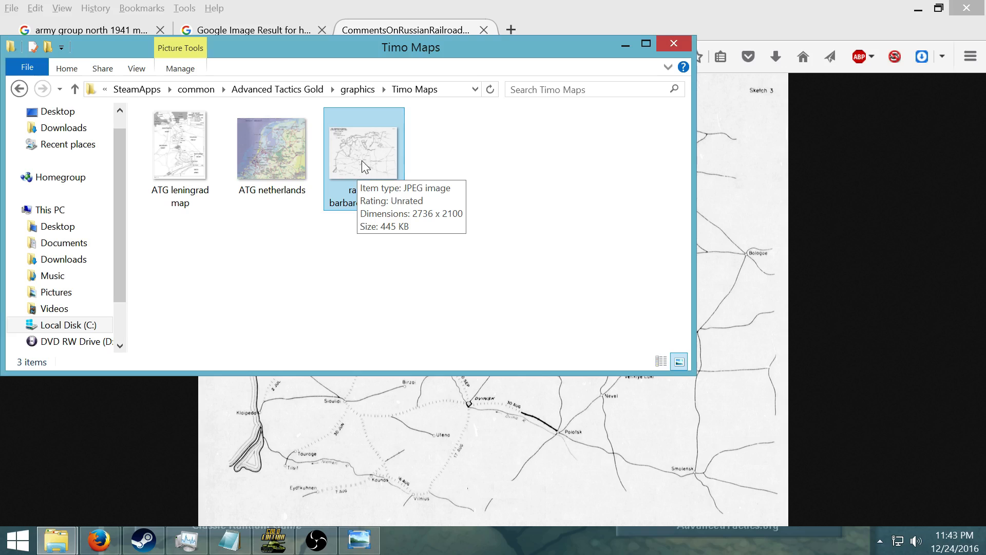
{"action": "double_click", "coordinate": [363, 159]}
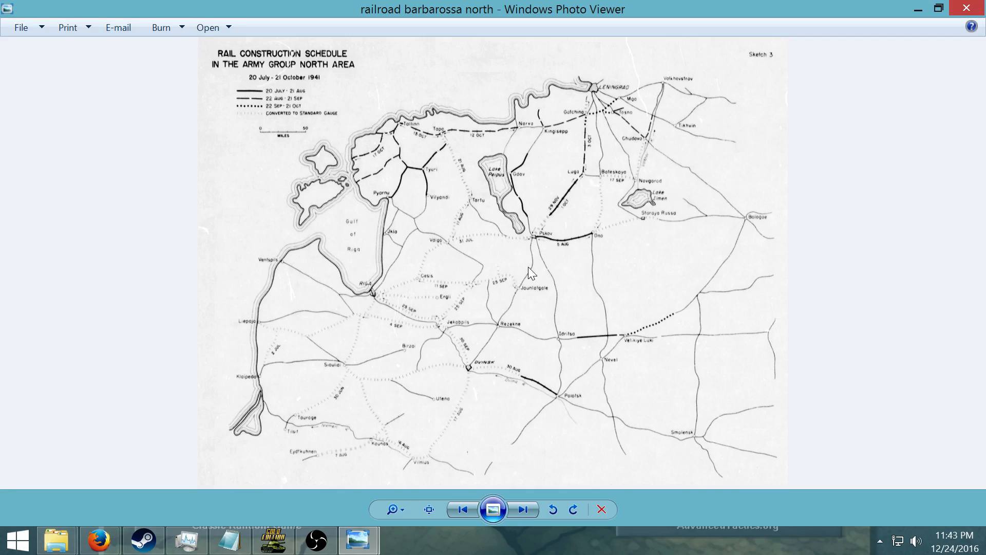
- Look up the pixel width and height of the railroad barbarossa north image in its properties
{"action": "right_click", "coordinate": [492, 247]}
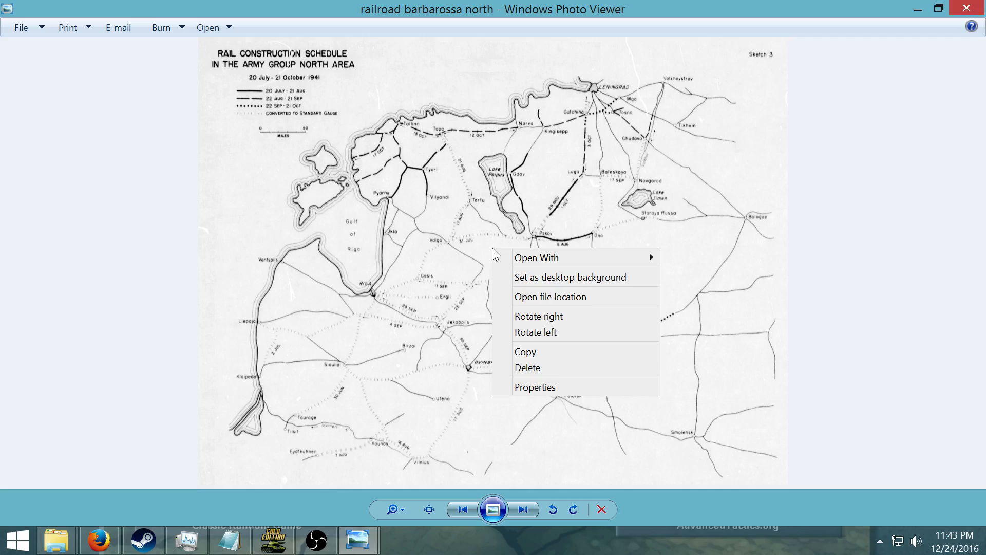
{"action": "left_click", "coordinate": [550, 387]}
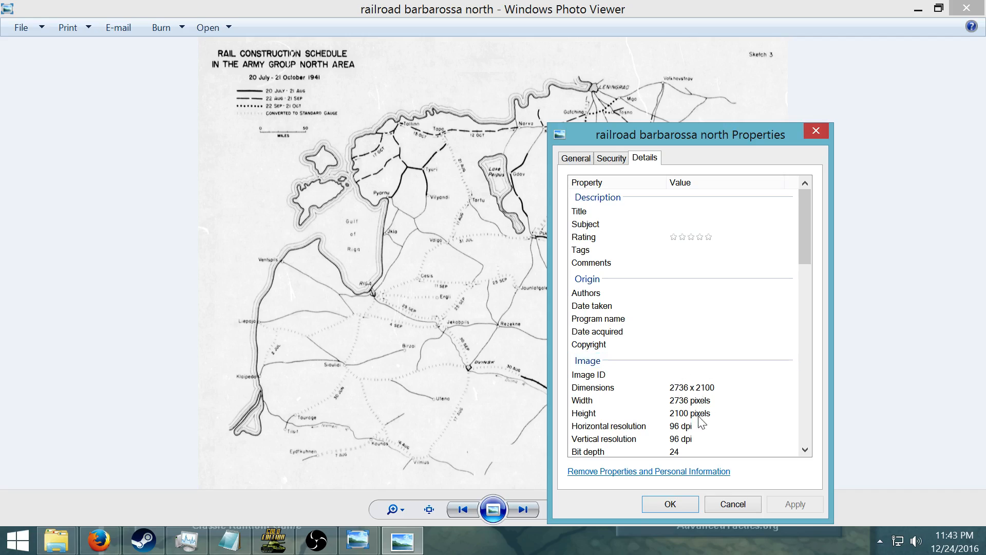
{"action": "left_click", "coordinate": [677, 505]}
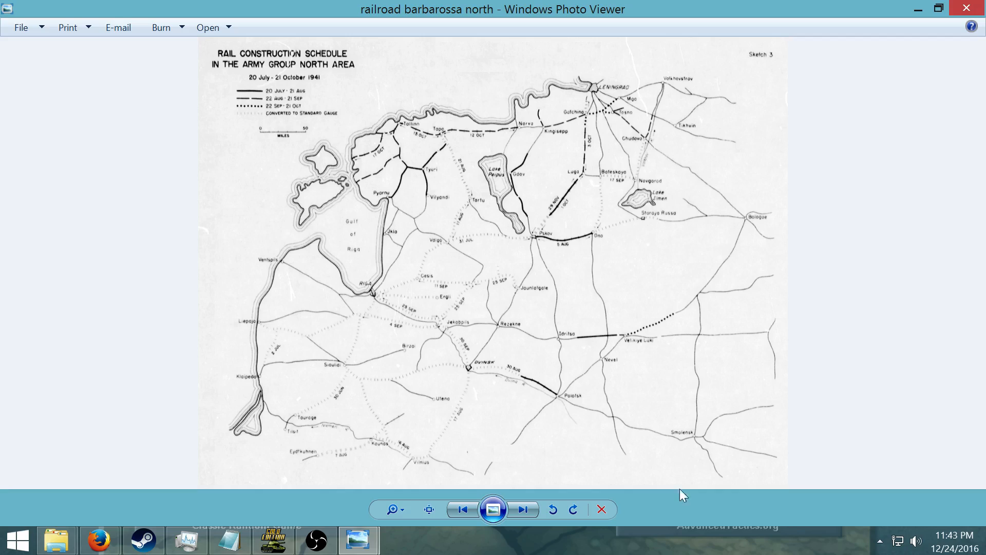
- Switch to Advanced Tactics: Gold Edition and start the editor with a new map 27 hexes wide and 21 hexes high
{"action": "left_click", "coordinate": [273, 539]}
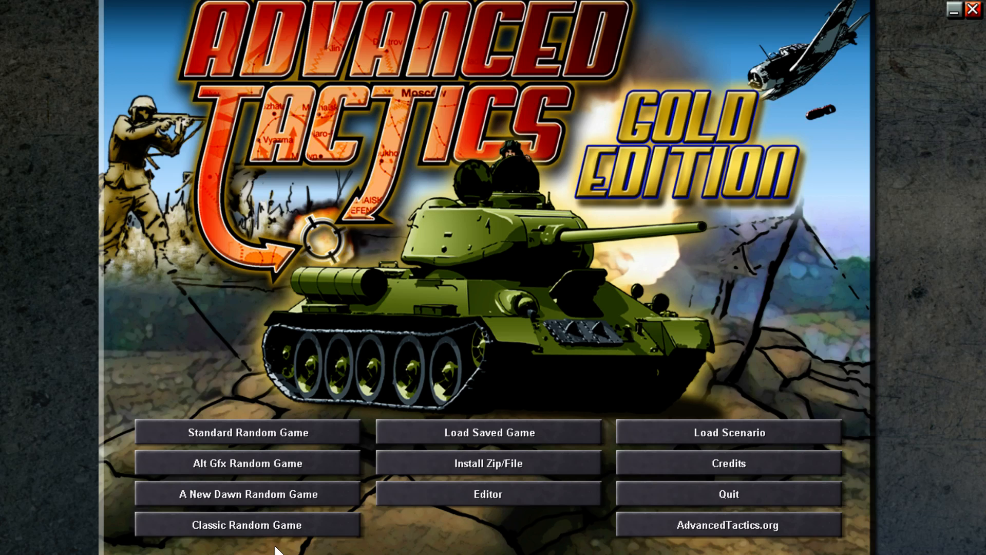
{"action": "left_click", "coordinate": [498, 491]}
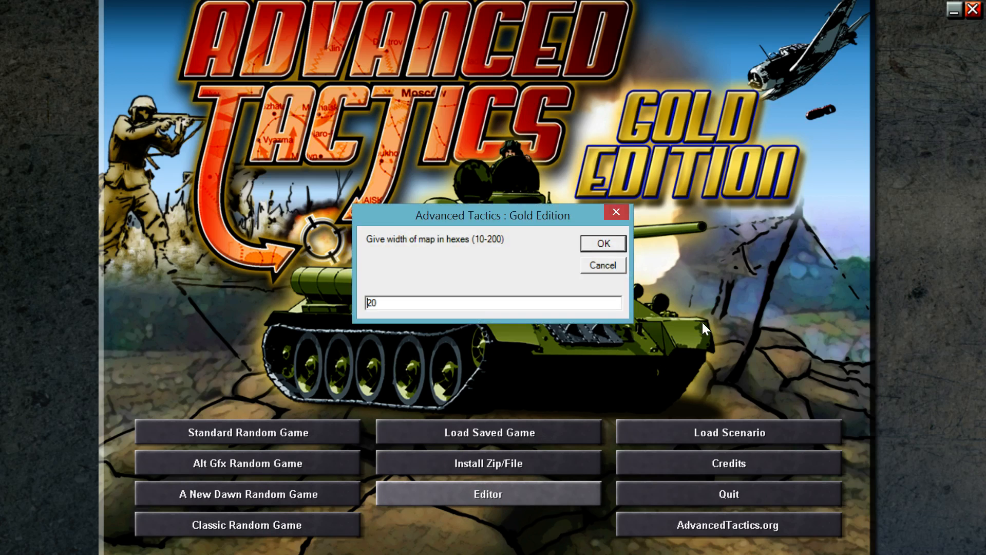
{"action": "key", "text": "Delete"}
{"action": "key", "text": "Delete"}
{"action": "type", "text": "27"}
{"action": "key", "text": "Return"}
{"action": "type", "text": "21"}
{"action": "key", "text": "Return"}
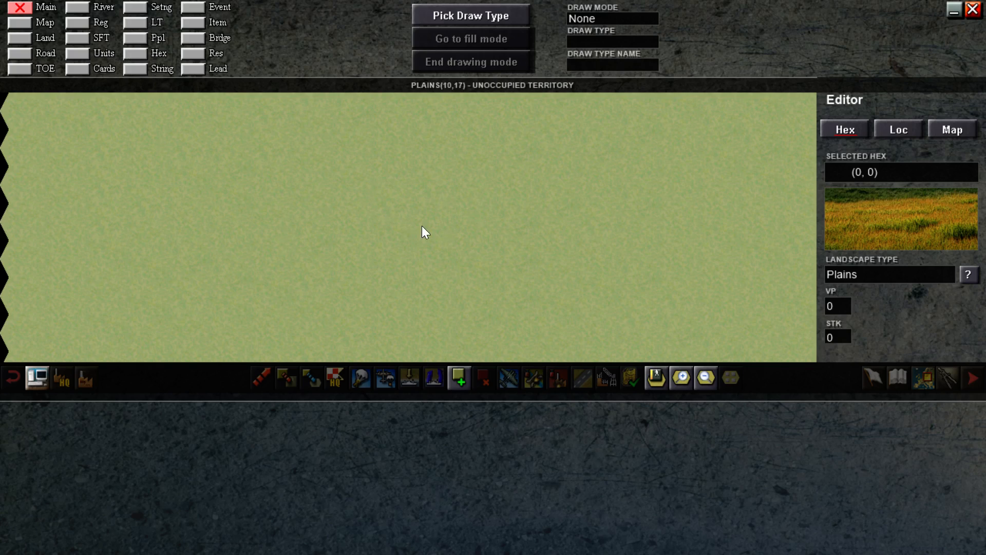
- Select the plains hex at (10, 17) on the blank map
{"action": "left_click", "coordinate": [386, 244]}
{"action": "left_click", "coordinate": [472, 240]}
{"action": "left_click", "coordinate": [510, 150]}
{"action": "left_click", "coordinate": [467, 237]}
{"action": "left_click", "coordinate": [596, 222]}
{"action": "left_click", "coordinate": [441, 220]}
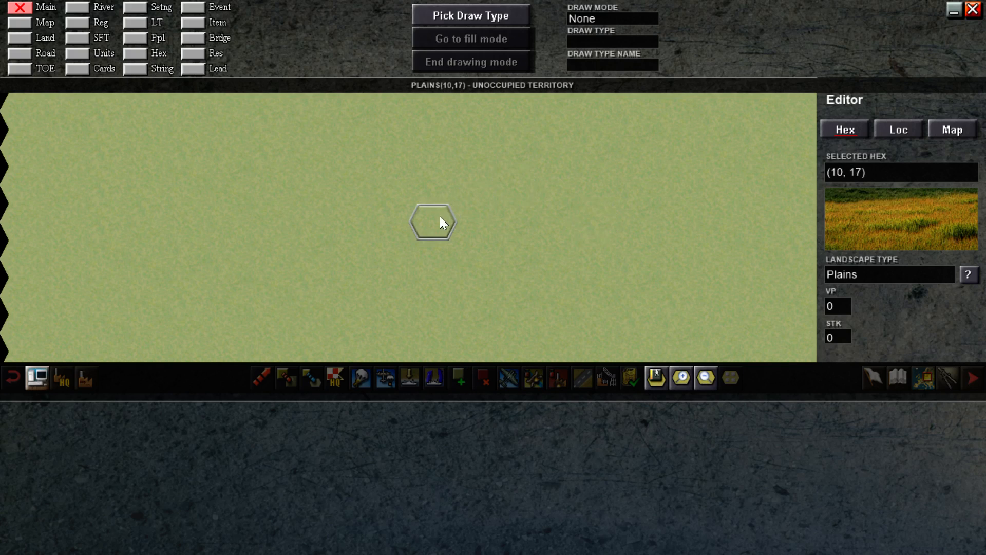
- Open the improved overlay file chooser from the scenario settings and copy the Timo Maps folder path from File Explorer
{"action": "left_click", "coordinate": [135, 8]}
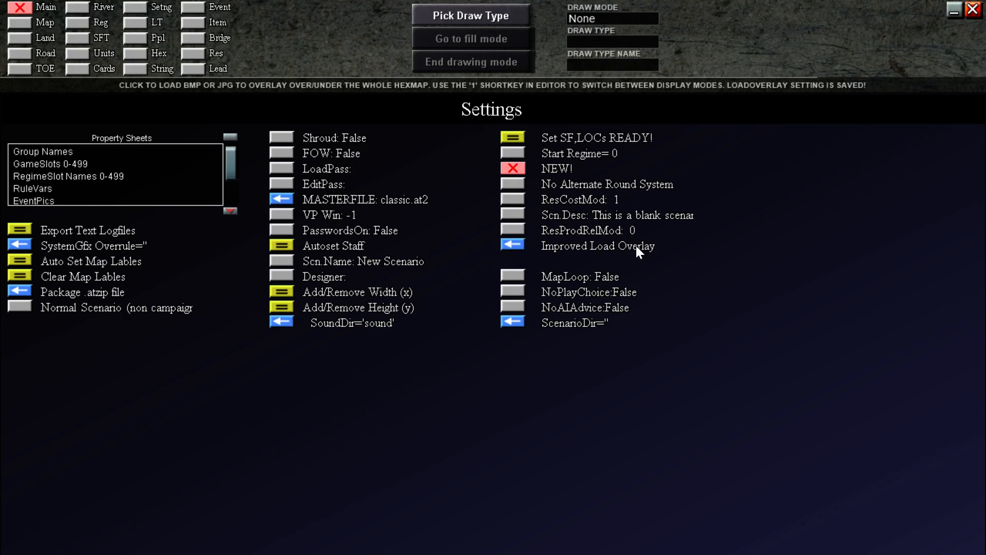
{"action": "left_click", "coordinate": [520, 246]}
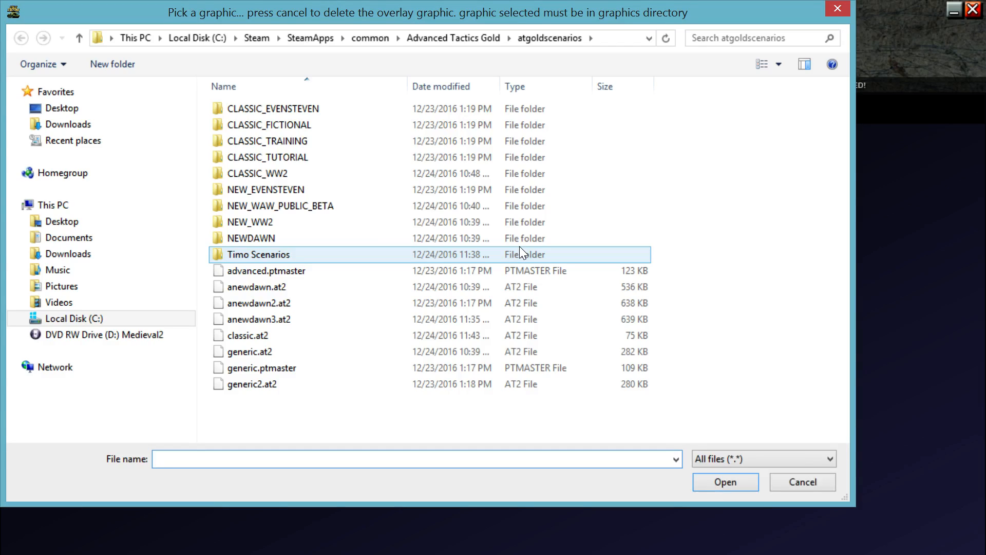
{"action": "key", "text": "alt+Tab"}
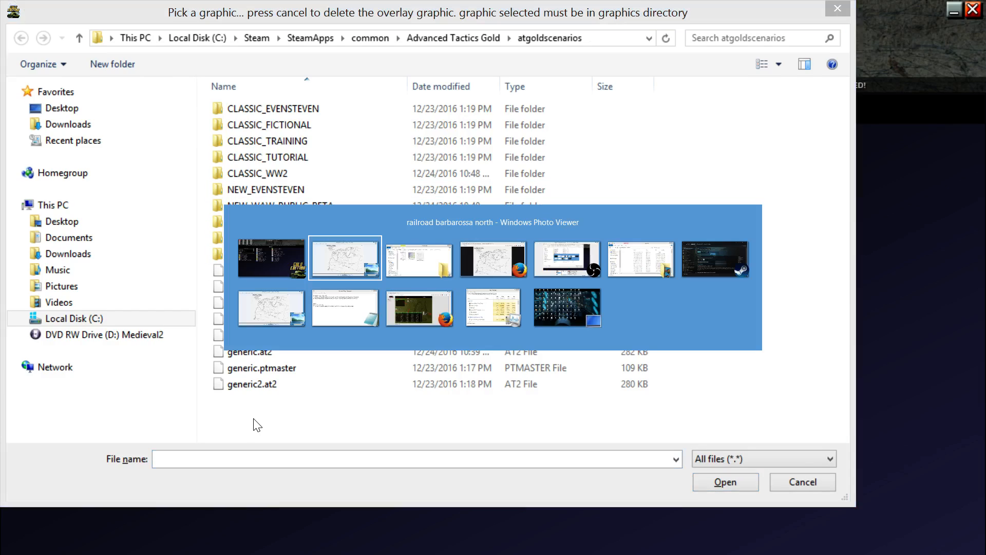
{"action": "key", "text": "alt+Tab"}
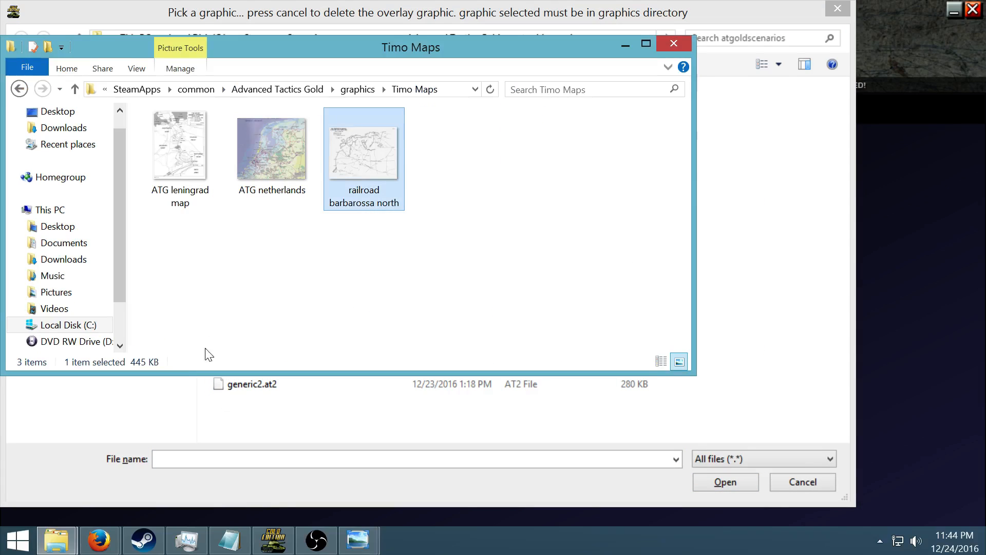
{"action": "left_click", "coordinate": [457, 91]}
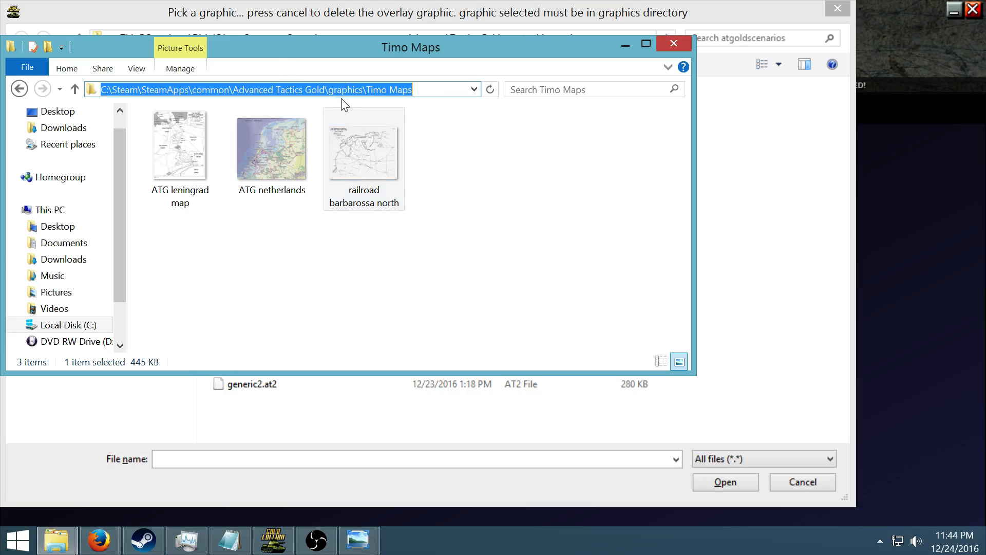
{"action": "left_click", "coordinate": [274, 540]}
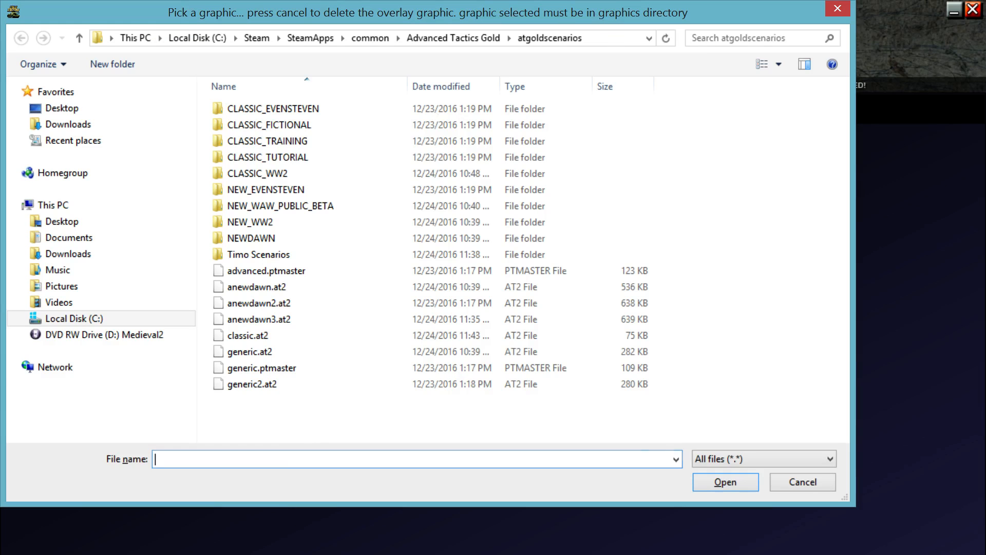
- Load the "railroad barbarossa north" image from the Timo Maps folder as the overlay and return to the hex map to view it
{"action": "left_click", "coordinate": [614, 40]}
{"action": "type", "text": "C:\\Steam\\steamapps\\common\\Advanced Tactics Gold\\graphics\\Timo Maps"}
{"action": "key", "text": "Return"}
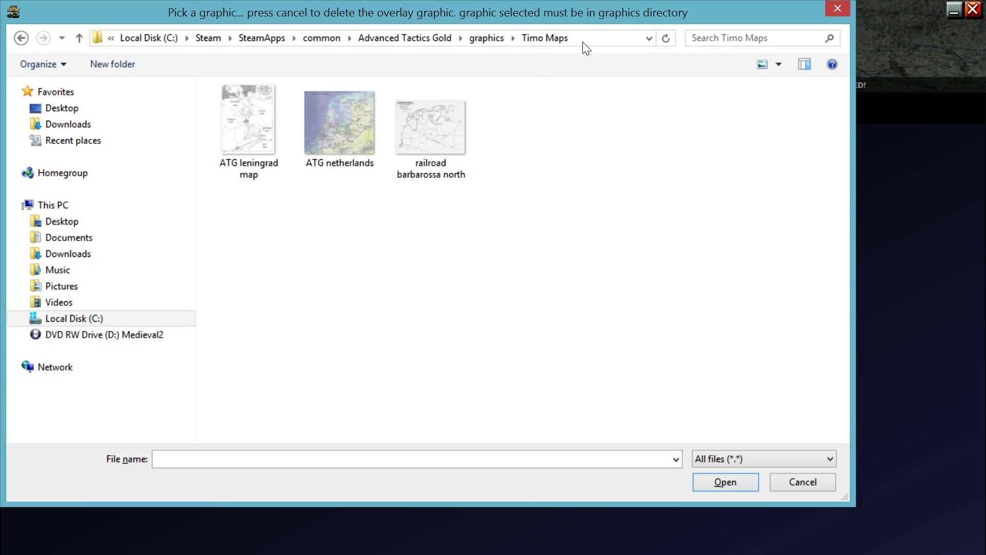
{"action": "left_click", "coordinate": [451, 154]}
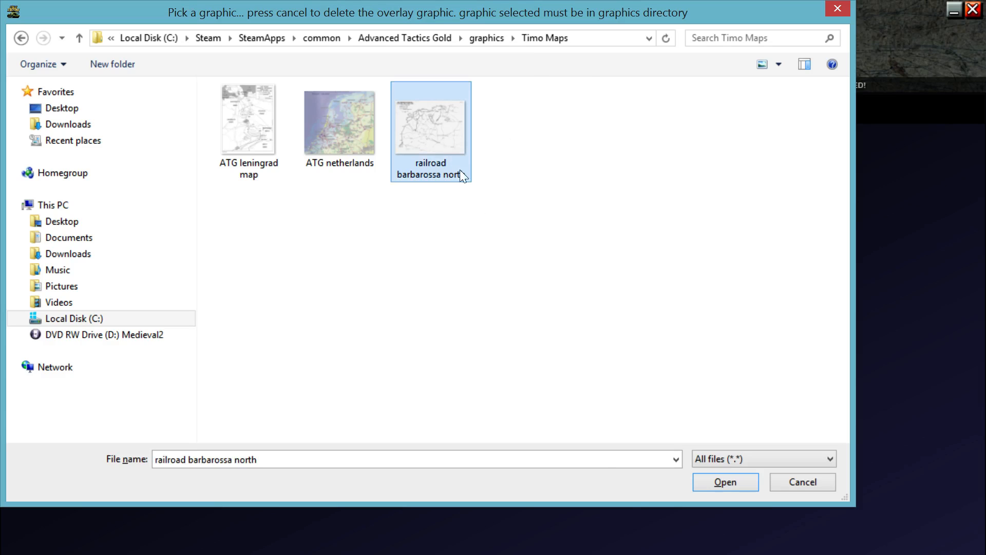
{"action": "left_click", "coordinate": [709, 483]}
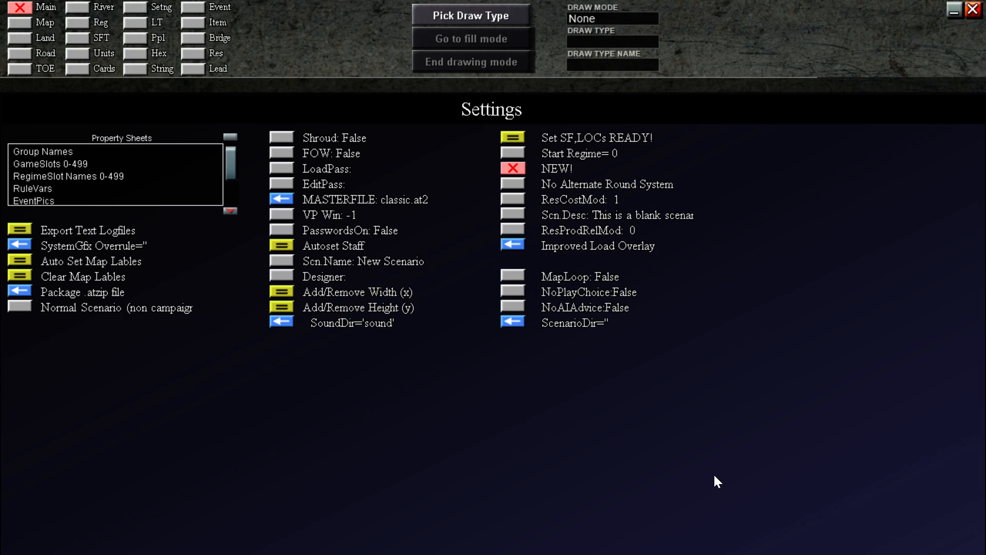
{"action": "left_click", "coordinate": [19, 22]}
{"action": "mouse_move", "coordinate": [255, 2]}
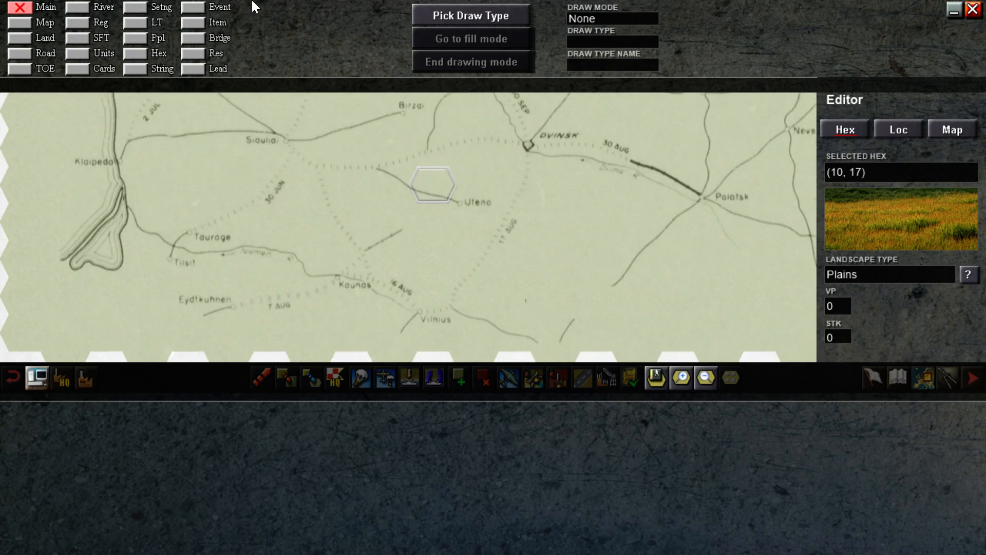
{"action": "mouse_move", "coordinate": [985, 222]}
{"action": "mouse_move", "coordinate": [1, 195]}
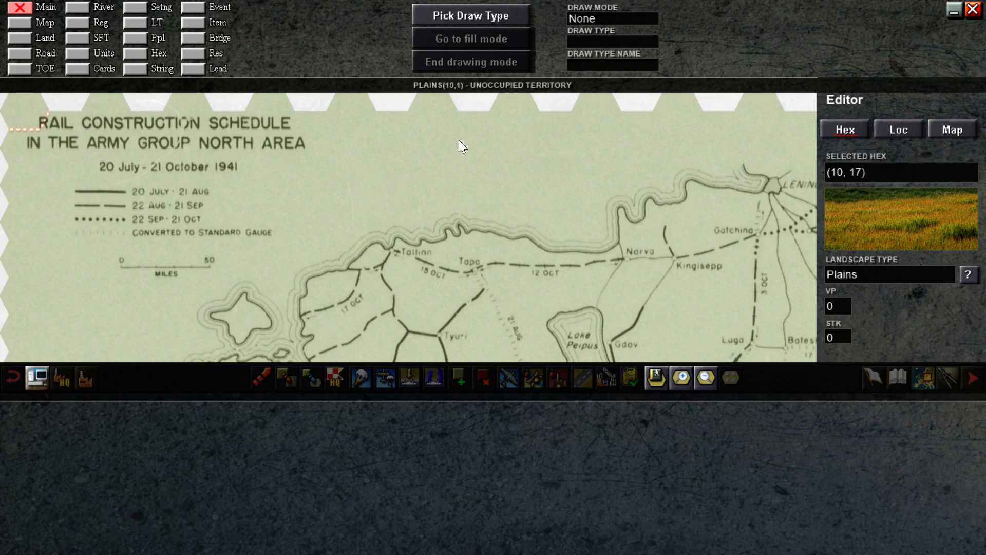
- Set the draw type to the Sea landscape with the default\plain\plaintrans.bmp sprite
{"action": "left_click", "coordinate": [474, 14]}
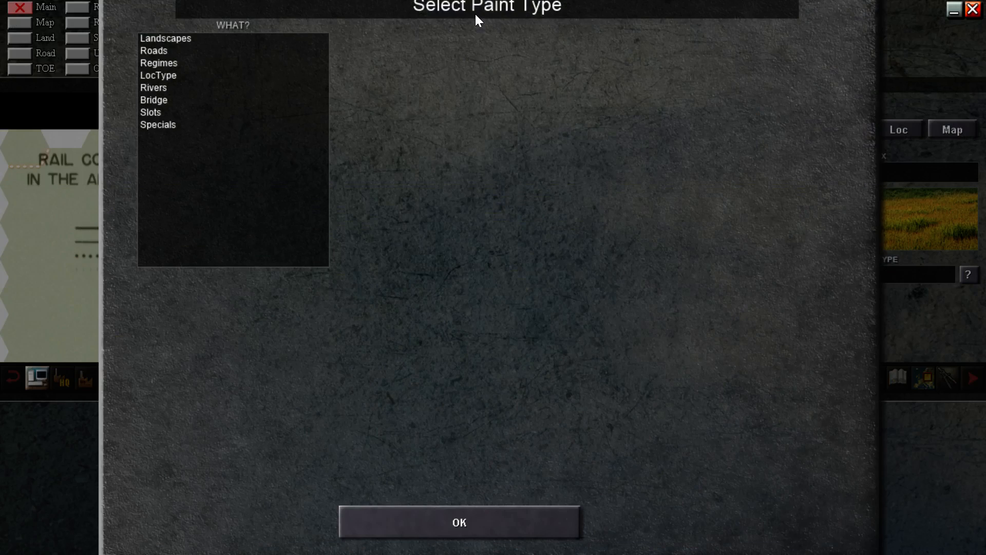
{"action": "left_click", "coordinate": [257, 39]}
{"action": "left_click", "coordinate": [390, 51]}
{"action": "left_click", "coordinate": [691, 39]}
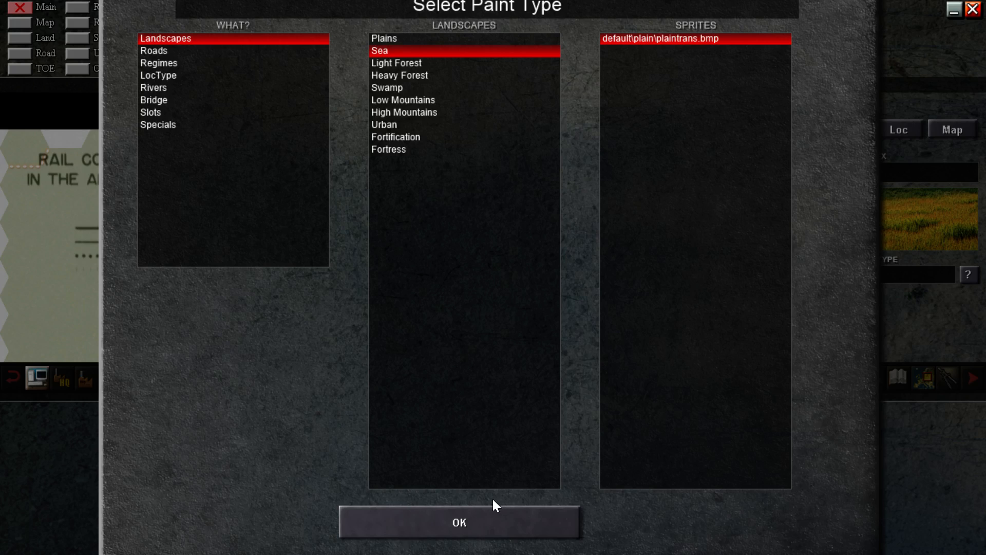
{"action": "left_click", "coordinate": [493, 519]}
- Paint the first sea hexes in the map's northwest corner and choose the Sea landscape again as the draw type
{"action": "key", "text": "Down"}
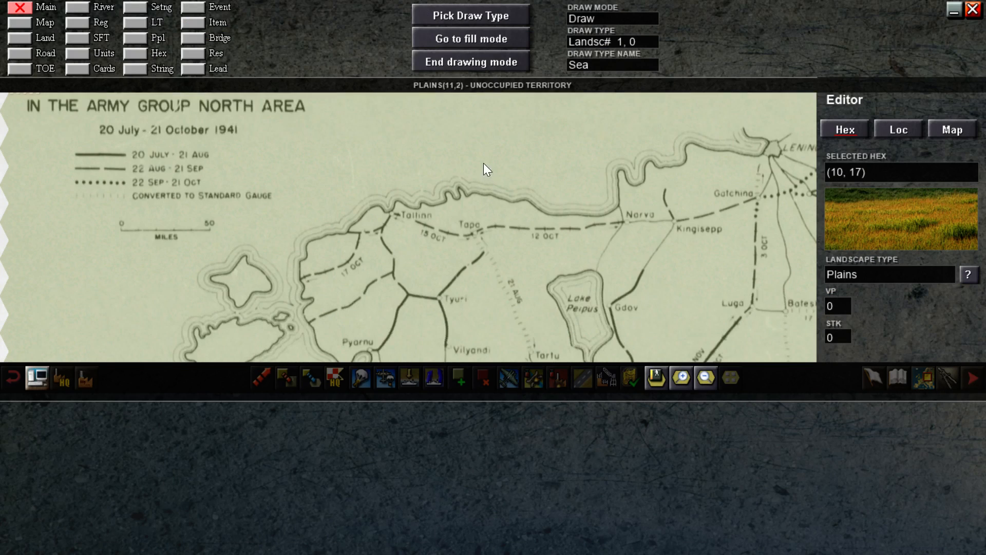
{"action": "mouse_move", "coordinate": [32, 115]}
{"action": "left_mouse_down"}
{"action": "mouse_move", "coordinate": [62, 159]}
{"action": "mouse_move", "coordinate": [316, 118]}
{"action": "mouse_move", "coordinate": [481, 29]}
{"action": "left_mouse_up"}
{"action": "left_click", "coordinate": [478, 16]}
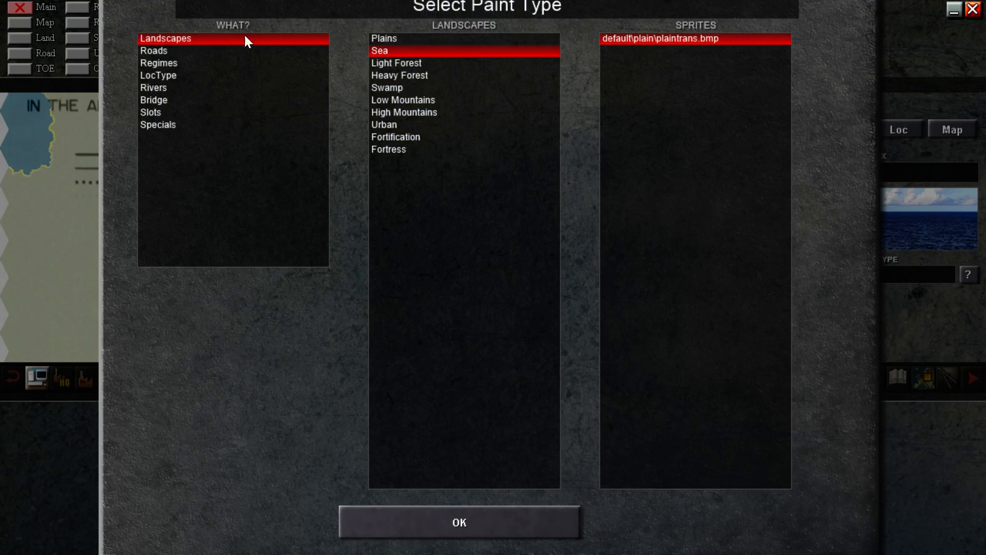
{"action": "left_click", "coordinate": [202, 38]}
{"action": "left_click", "coordinate": [424, 51]}
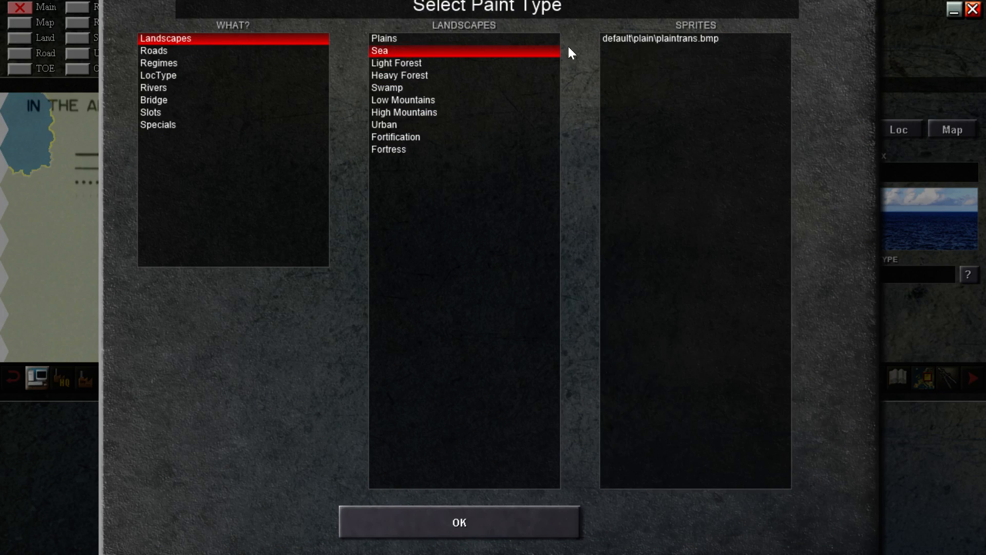
{"action": "left_click", "coordinate": [635, 39]}
{"action": "left_click", "coordinate": [500, 520]}
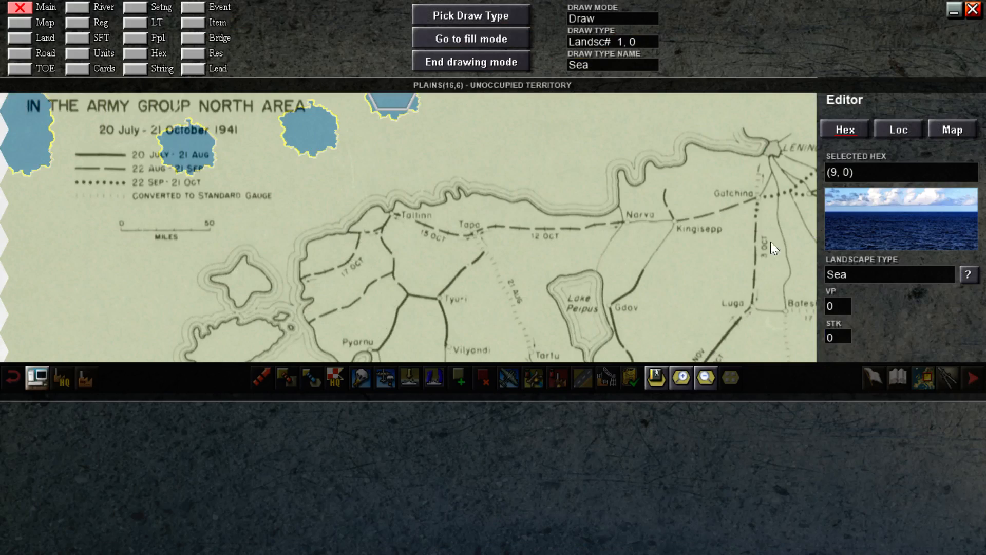
- Paint the Gulf of Finland as sea, following the coastline from Tallinn past Narva to just west of Leningrad
{"action": "mouse_move", "coordinate": [456, 99]}
{"action": "left_mouse_down"}
{"action": "mouse_move", "coordinate": [66, 106]}
{"action": "mouse_move", "coordinate": [70, 126]}
{"action": "mouse_move", "coordinate": [232, 96]}
{"action": "mouse_move", "coordinate": [162, 95]}
{"action": "mouse_move", "coordinate": [229, 137]}
{"action": "mouse_move", "coordinate": [382, 149]}
{"action": "mouse_move", "coordinate": [520, 128]}
{"action": "mouse_move", "coordinate": [516, 114]}
{"action": "left_mouse_up"}
{"action": "key", "text": "Right"}
{"action": "key", "text": "Right"}
{"action": "key", "text": "Right"}
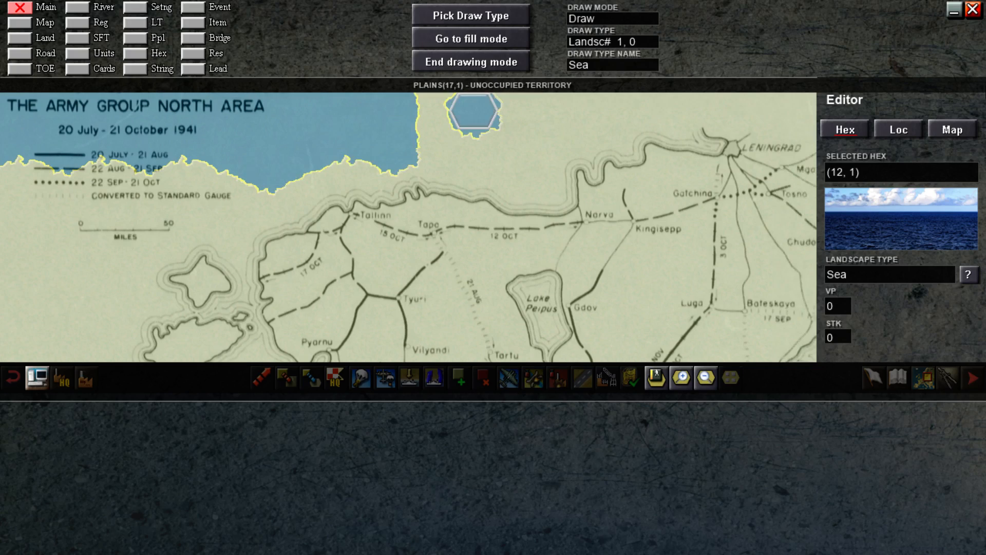
{"action": "left_click", "coordinate": [584, 103]}
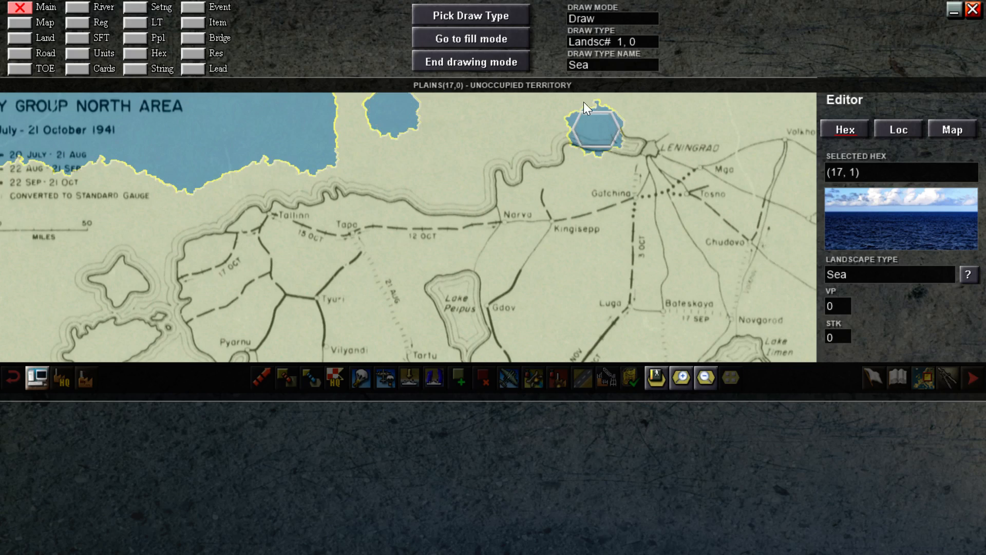
{"action": "left_click", "coordinate": [540, 147]}
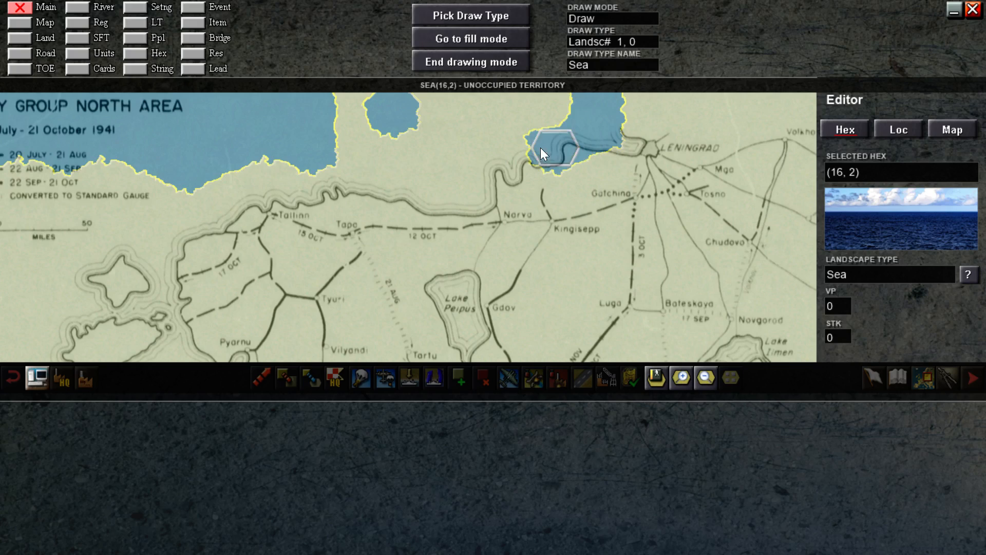
{"action": "mouse_move", "coordinate": [507, 157]}
{"action": "left_mouse_down"}
{"action": "mouse_move", "coordinate": [479, 205]}
{"action": "mouse_move", "coordinate": [487, 195]}
{"action": "mouse_move", "coordinate": [422, 202]}
{"action": "mouse_move", "coordinate": [341, 180]}
{"action": "mouse_move", "coordinate": [263, 208]}
{"action": "mouse_move", "coordinate": [263, 168]}
{"action": "mouse_move", "coordinate": [316, 117]}
{"action": "mouse_move", "coordinate": [355, 119]}
{"action": "mouse_move", "coordinate": [360, 98]}
{"action": "mouse_move", "coordinate": [445, 160]}
{"action": "mouse_move", "coordinate": [550, 103]}
{"action": "mouse_move", "coordinate": [439, 103]}
{"action": "mouse_move", "coordinate": [528, 92]}
{"action": "left_mouse_up"}
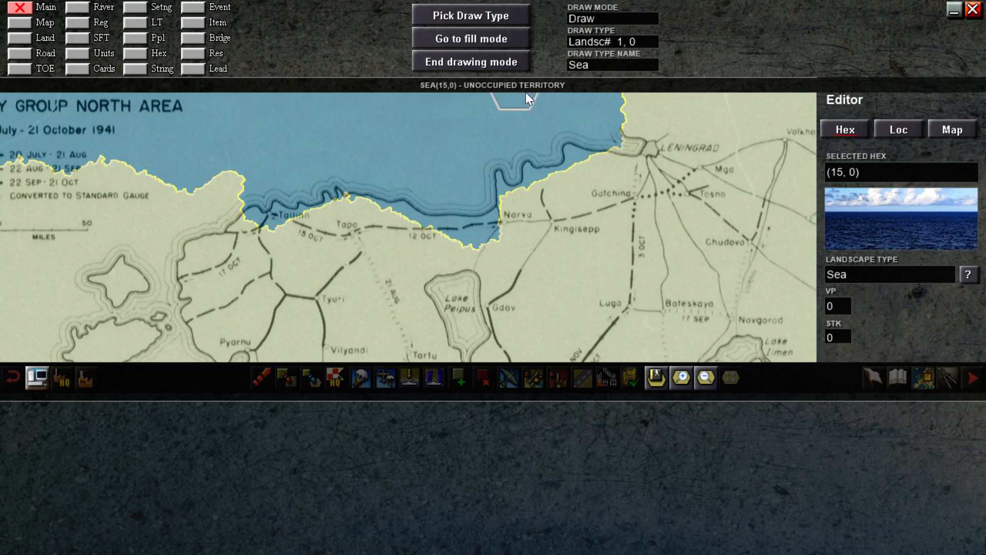
- Extend the sea along the map's northwest side and through the strait between the islands and the Estonian mainland, down to hex (7, 6)
{"action": "mouse_move", "coordinate": [1, 109]}
{"action": "mouse_move", "coordinate": [102, 180]}
{"action": "left_mouse_down"}
{"action": "mouse_move", "coordinate": [75, 171]}
{"action": "mouse_move", "coordinate": [32, 244]}
{"action": "mouse_move", "coordinate": [27, 185]}
{"action": "mouse_move", "coordinate": [248, 169]}
{"action": "mouse_move", "coordinate": [251, 189]}
{"action": "mouse_move", "coordinate": [350, 183]}
{"action": "mouse_move", "coordinate": [301, 229]}
{"action": "left_mouse_up"}
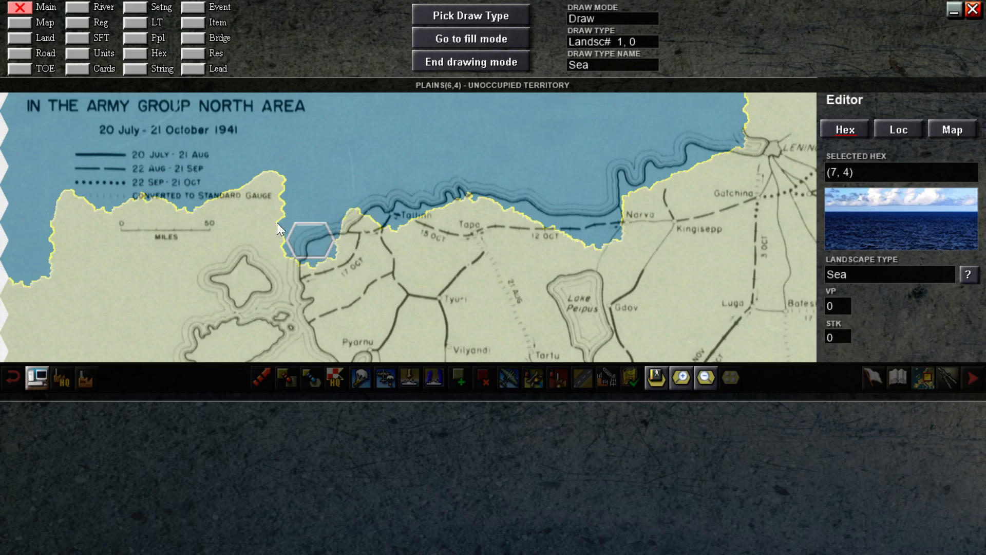
{"action": "left_click", "coordinate": [279, 261]}
{"action": "left_click", "coordinate": [283, 192]}
{"action": "left_click", "coordinate": [282, 218]}
{"action": "left_click", "coordinate": [303, 220]}
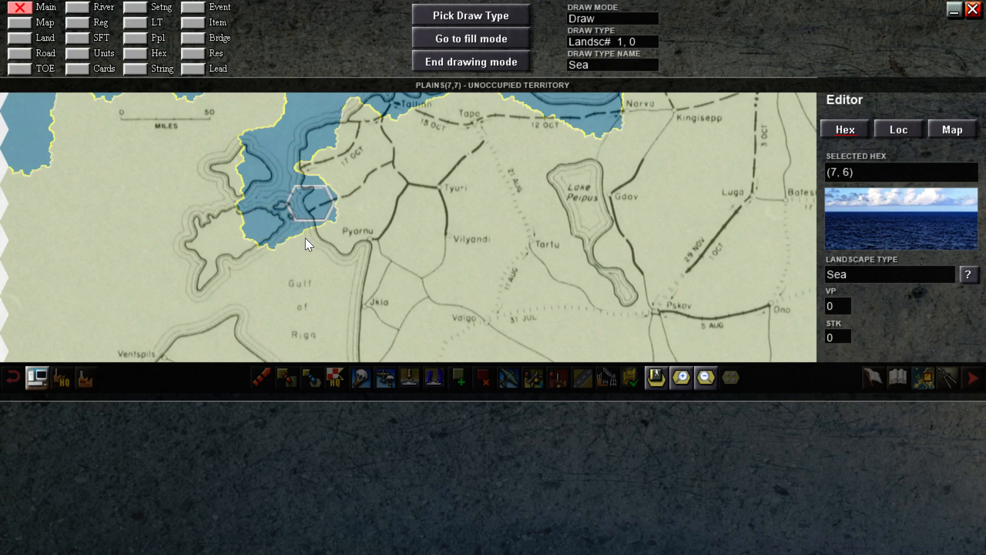
- Paint sea hexes in the northern Gulf of Riga, from the coast by Pyarnu down to hexes (7, 9) and (8, 9)
{"action": "left_click", "coordinate": [305, 236]}
{"action": "left_click", "coordinate": [323, 265]}
{"action": "left_click", "coordinate": [327, 310]}
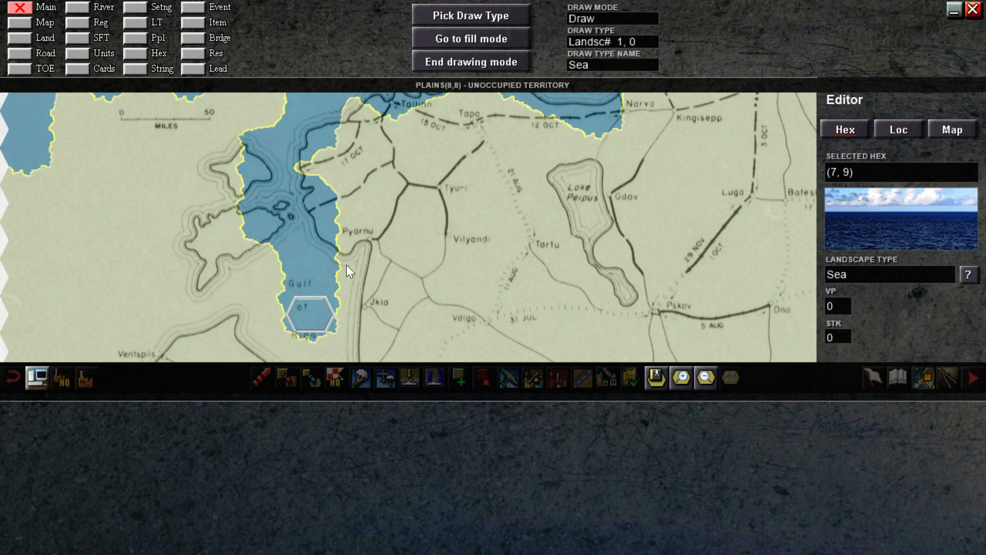
{"action": "left_click", "coordinate": [355, 252]}
{"action": "left_click", "coordinate": [341, 307]}
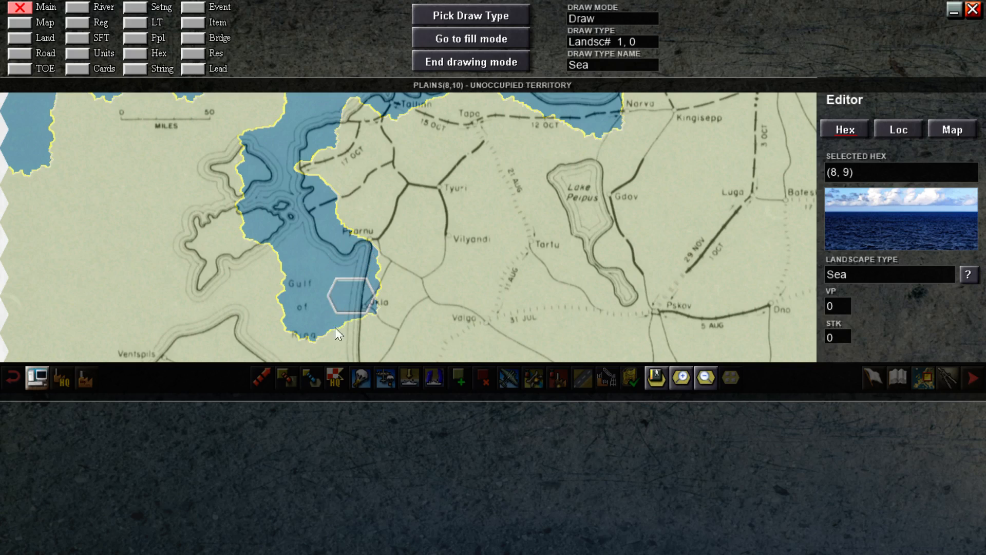
- Complete the southern Gulf of Riga with sea hexes down to Riga and west to hex (6, 10)
{"action": "left_click", "coordinate": [285, 248]}
{"action": "left_click", "coordinate": [313, 293]}
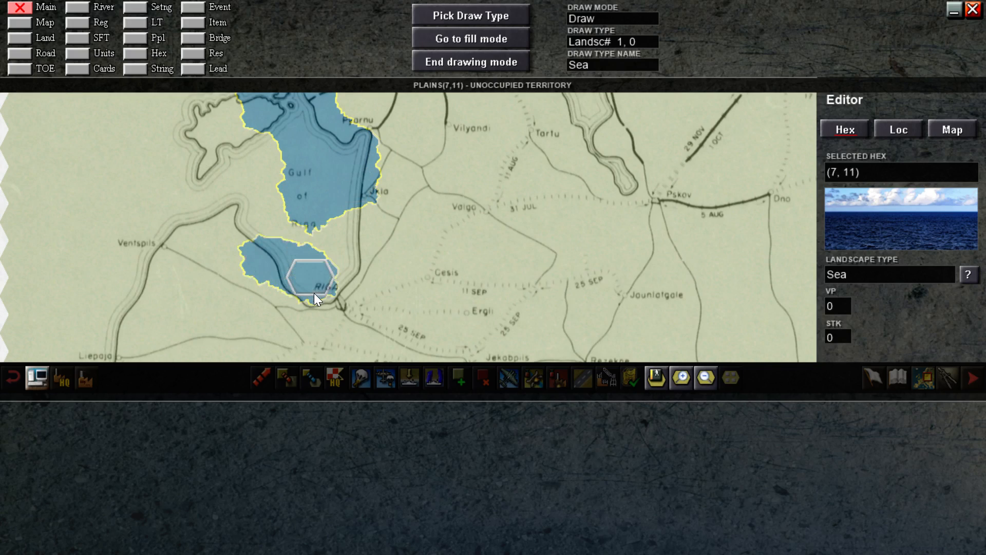
{"action": "left_click", "coordinate": [330, 240]}
{"action": "left_click", "coordinate": [343, 217]}
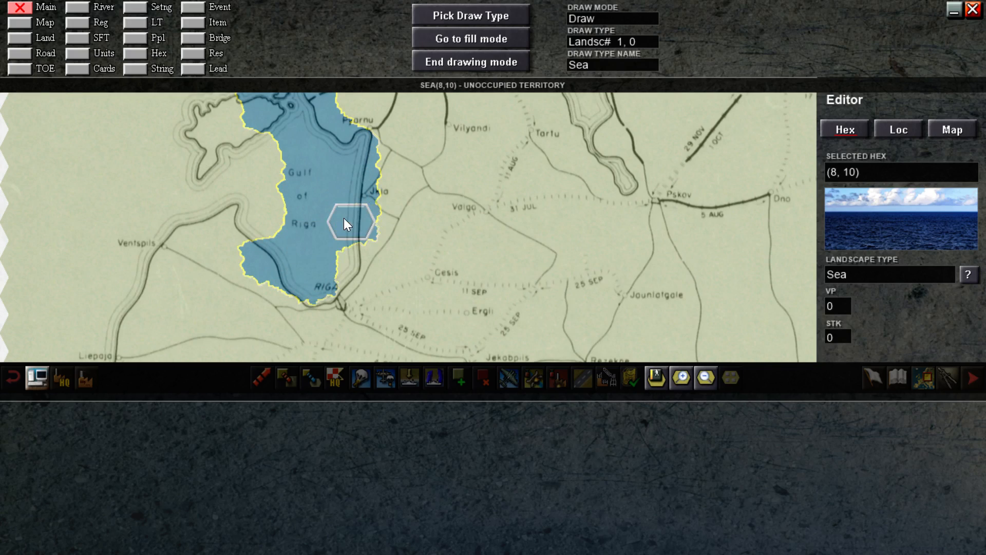
{"action": "left_click", "coordinate": [338, 268]}
{"action": "left_click", "coordinate": [254, 219]}
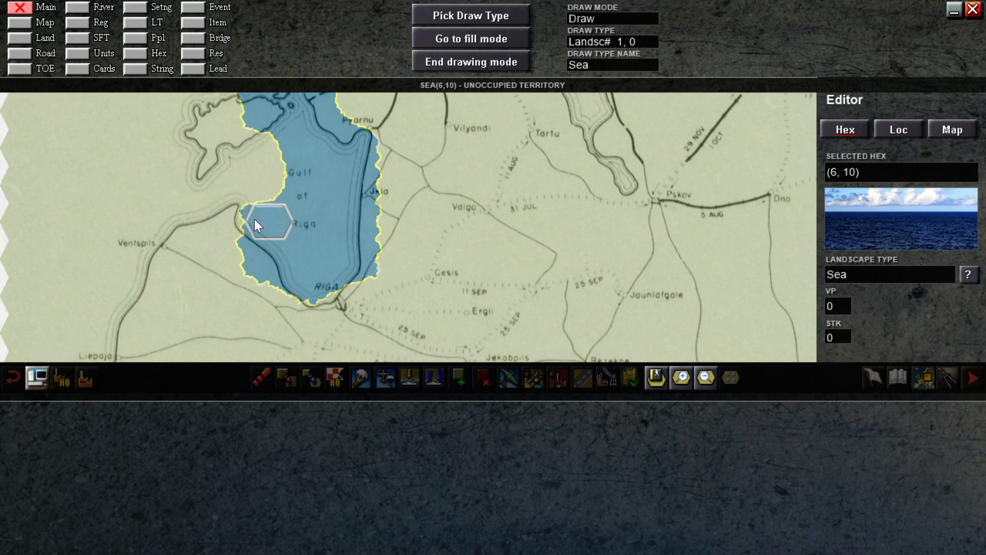
- Paint sea hexes south of the large island, past Ventspils, and down the Baltic coast toward Liepaja
{"action": "left_click", "coordinate": [261, 157]}
{"action": "left_click", "coordinate": [202, 198]}
{"action": "left_click", "coordinate": [229, 173]}
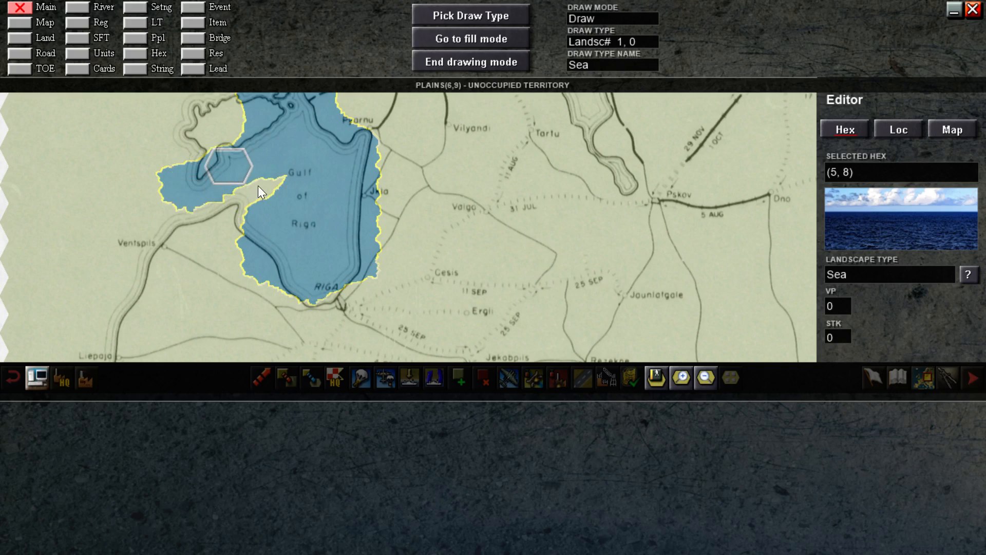
{"action": "left_click", "coordinate": [266, 186]}
{"action": "left_click", "coordinate": [172, 213]}
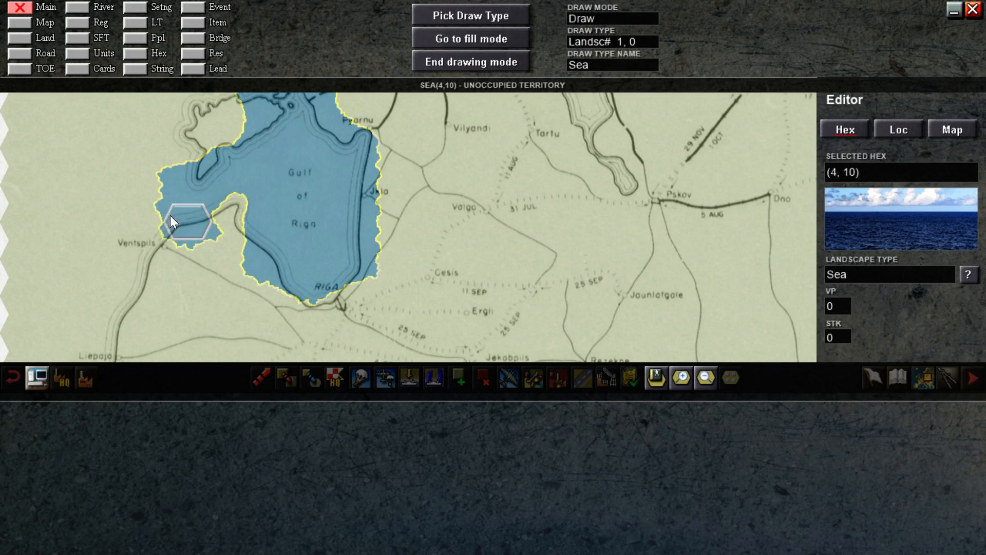
{"action": "left_click", "coordinate": [133, 236]}
{"action": "left_click", "coordinate": [110, 274]}
{"action": "left_click", "coordinate": [109, 308]}
- Paint sea hexes over and around the two islands west of Estonia and into the open water farther west
{"action": "mouse_move", "coordinate": [128, 3]}
{"action": "left_click", "coordinate": [116, 178]}
{"action": "left_click", "coordinate": [236, 201]}
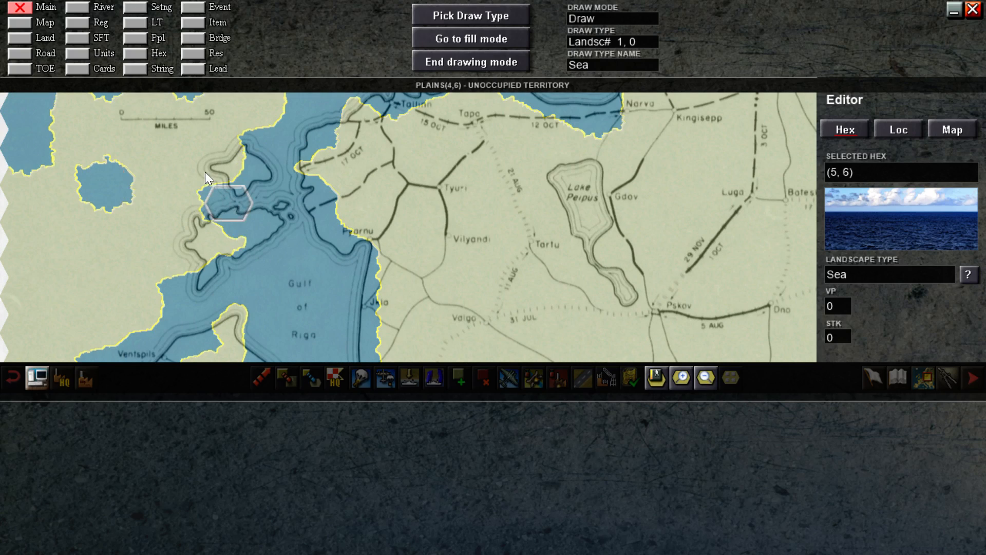
{"action": "left_click", "coordinate": [205, 171]}
{"action": "left_click", "coordinate": [223, 133]}
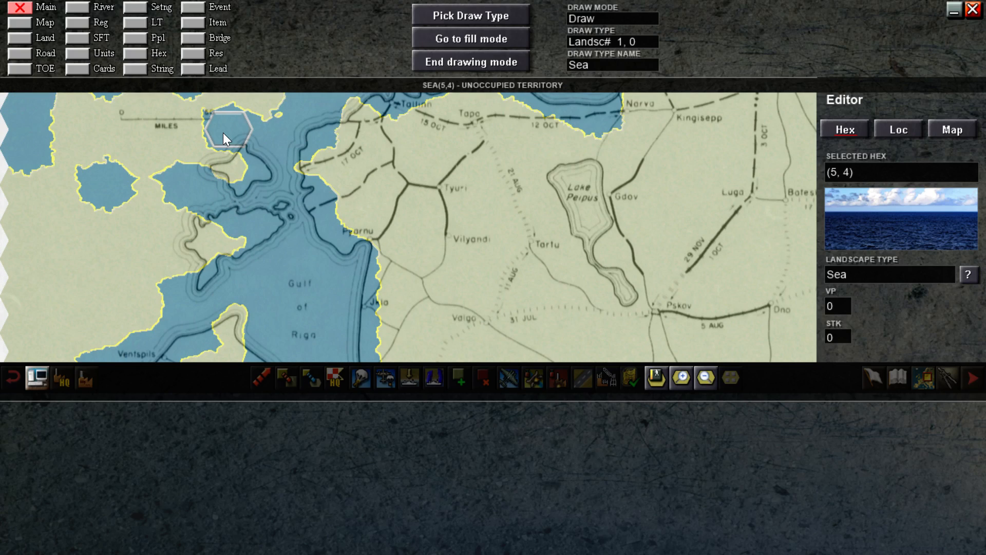
{"action": "left_click", "coordinate": [167, 218]}
{"action": "left_click", "coordinate": [158, 279]}
{"action": "left_click", "coordinate": [208, 243]}
{"action": "left_click", "coordinate": [192, 261]}
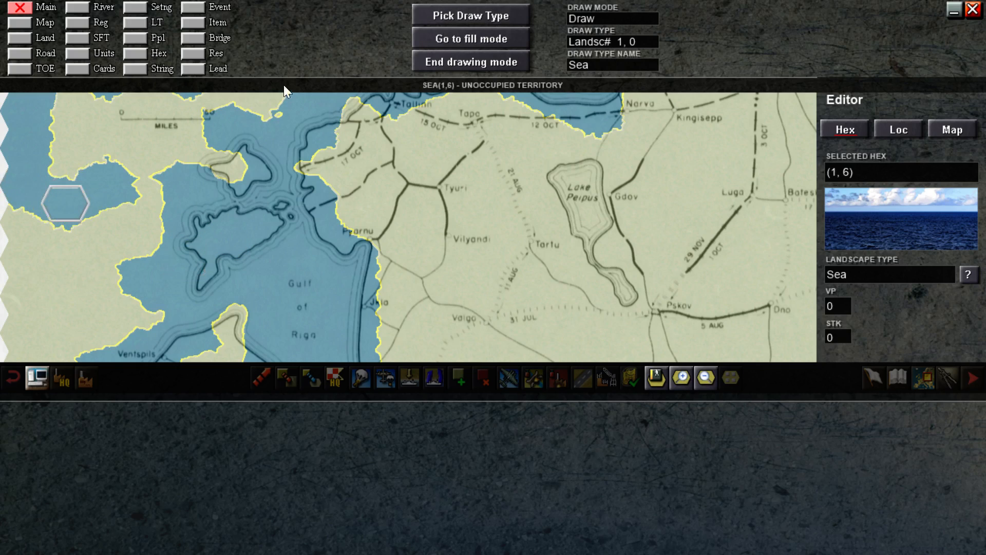
- Switch the draw type to the Plains landscape and paint land hexes on the larger island, including (6, 7)
{"action": "left_click", "coordinate": [470, 16]}
{"action": "left_click", "coordinate": [416, 39]}
{"action": "left_click", "coordinate": [658, 39]}
{"action": "left_click", "coordinate": [460, 522]}
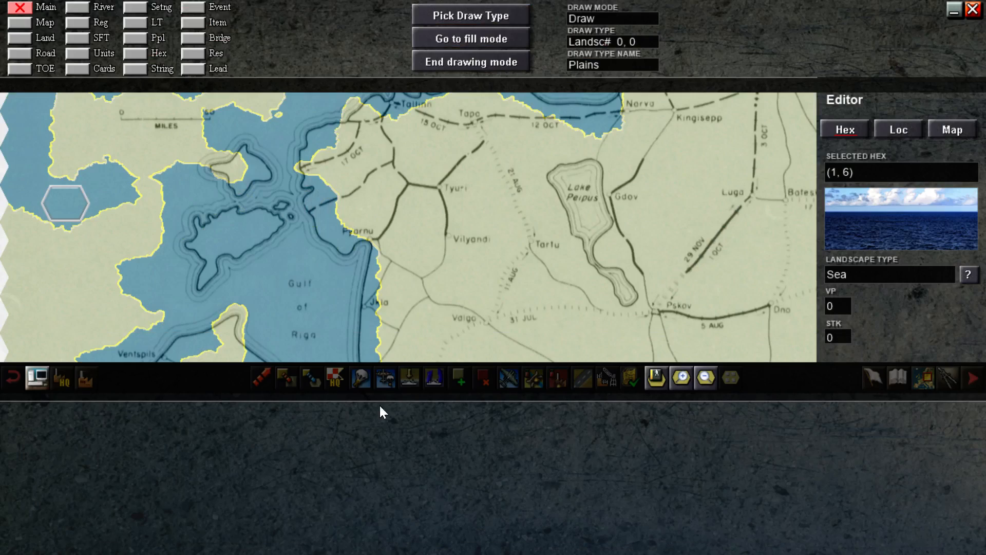
{"action": "left_click", "coordinate": [220, 254]}
{"action": "left_click", "coordinate": [260, 224]}
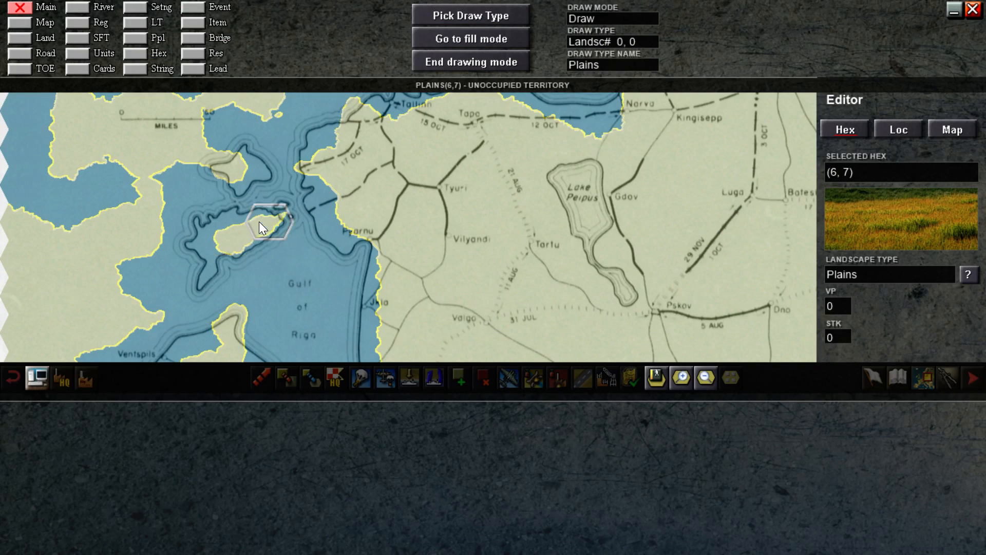
- Try painting Plains hexes around the western end of the larger island, including (4, 7) and (5, 6)
{"action": "left_click", "coordinate": [226, 224]}
{"action": "left_click", "coordinate": [204, 239]}
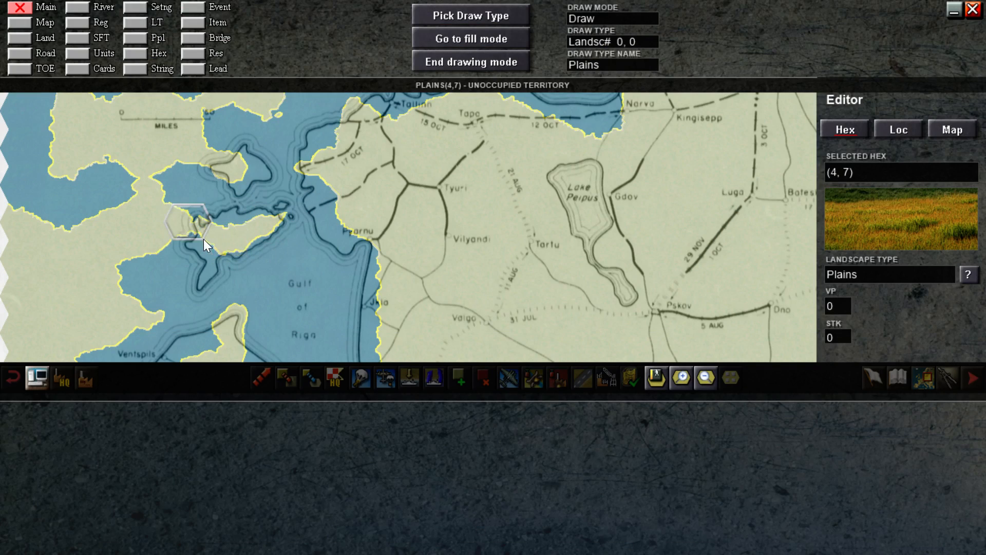
{"action": "left_click", "coordinate": [199, 260]}
{"action": "left_click", "coordinate": [231, 215]}
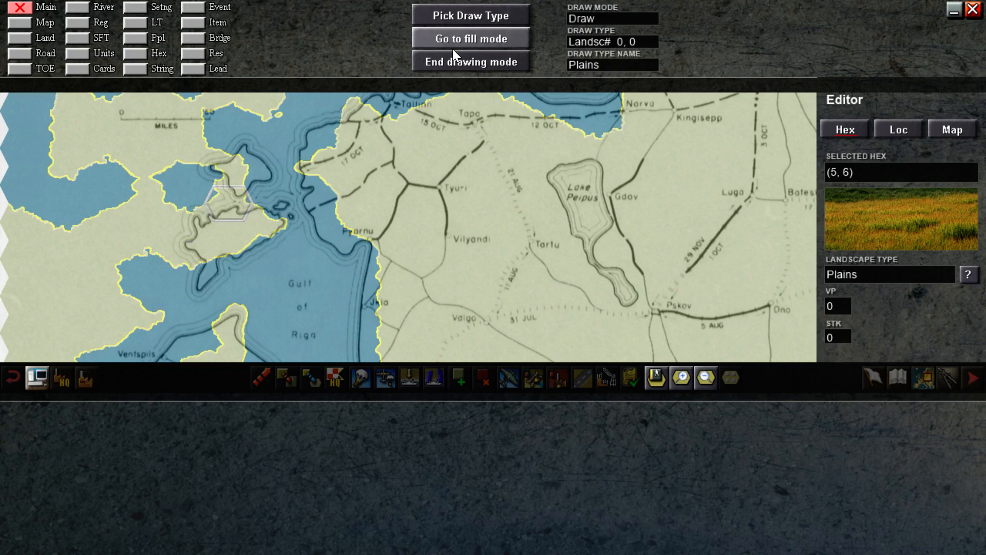
- Switch the draw type to the Sea landscape and repaint the hexes around the larger island's western end, including (5, 6)
{"action": "left_click", "coordinate": [491, 13]}
{"action": "left_click", "coordinate": [407, 49]}
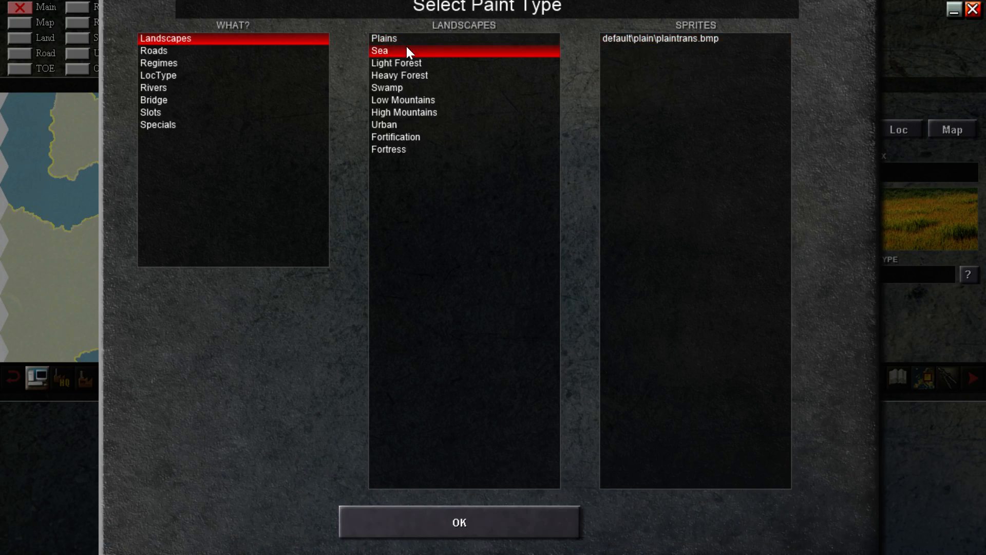
{"action": "left_click", "coordinate": [611, 41]}
{"action": "left_click", "coordinate": [436, 534]}
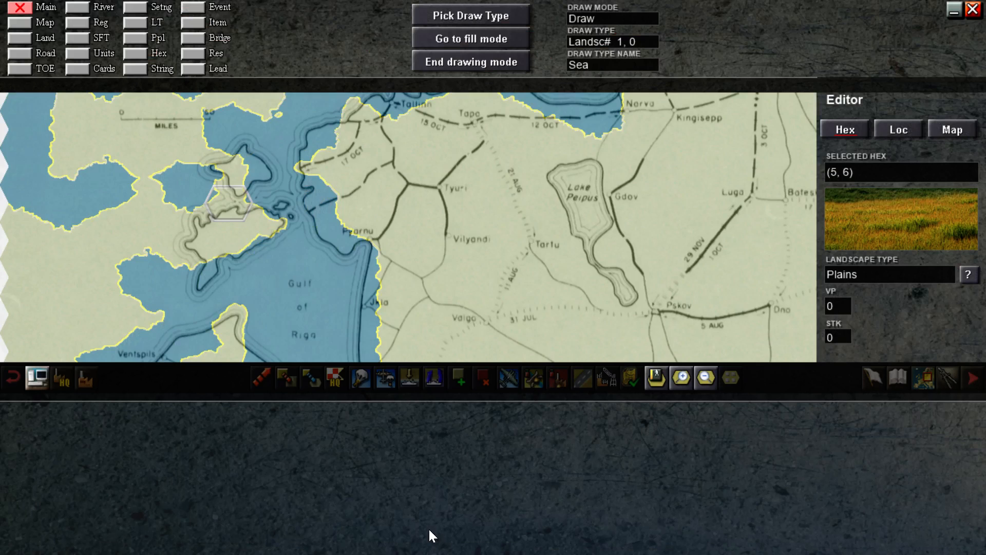
{"action": "left_click", "coordinate": [233, 198]}
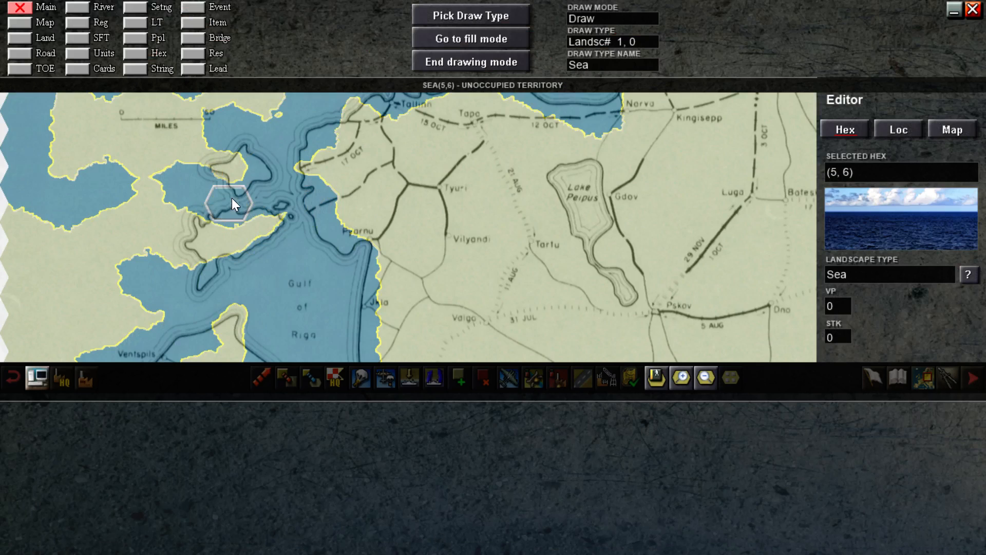
{"action": "left_click", "coordinate": [189, 232]}
{"action": "left_click", "coordinate": [182, 255]}
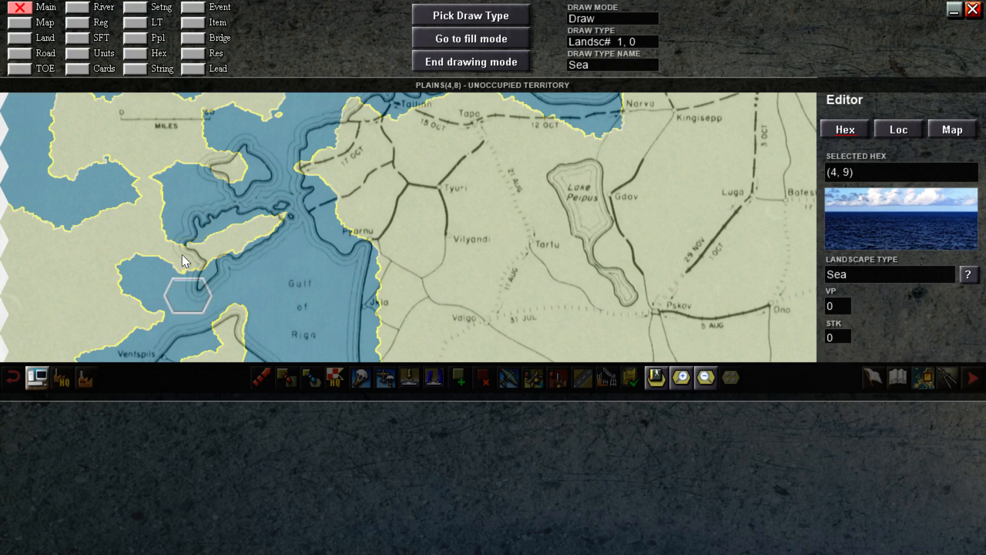
- Paint sea hexes across the open water west of the two islands, from (4, 5) out to (1, 5)
{"action": "left_click", "coordinate": [134, 226]}
{"action": "left_click", "coordinate": [143, 168]}
{"action": "left_click", "coordinate": [203, 147]}
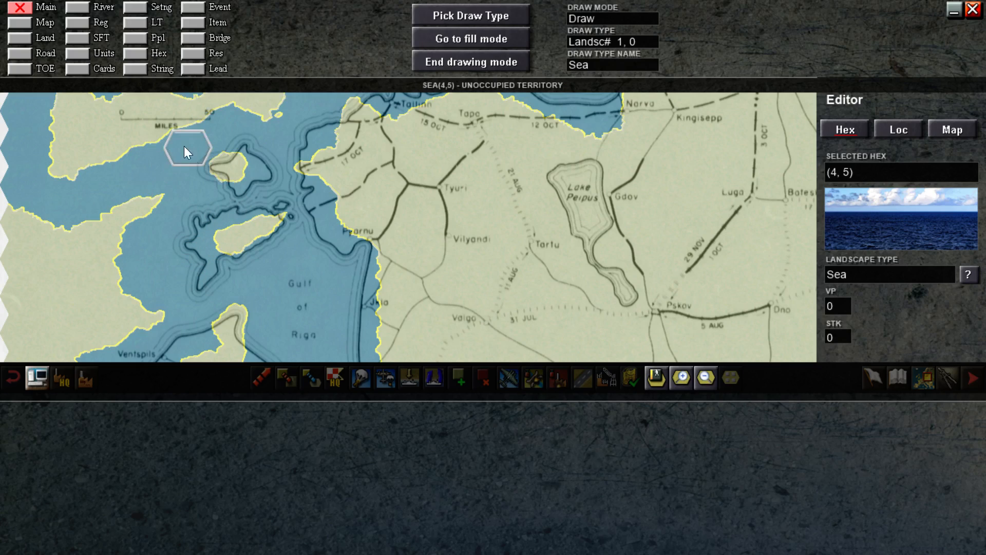
{"action": "key", "text": "Up"}
{"action": "key", "text": "Up"}
{"action": "left_click", "coordinate": [114, 149]}
{"action": "left_click", "coordinate": [88, 188]}
{"action": "left_click", "coordinate": [67, 210]}
{"action": "left_click", "coordinate": [63, 226]}
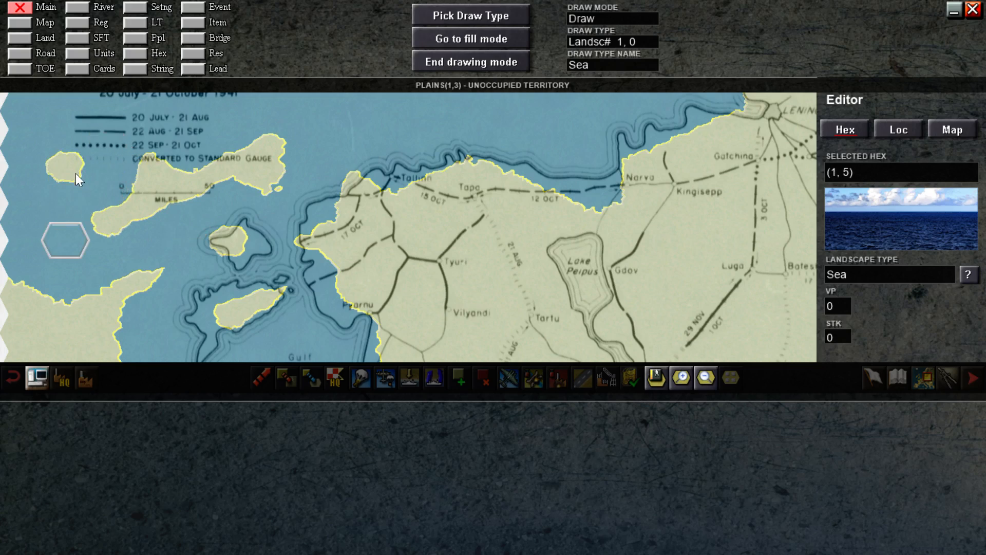
- Paint sea hexes over the remaining land around the map's miles scale and legend, from (1, 3) to (6, 4)
{"action": "left_click", "coordinate": [75, 172]}
{"action": "left_click", "coordinate": [109, 212]}
{"action": "left_click", "coordinate": [144, 199]}
{"action": "left_click", "coordinate": [148, 161]}
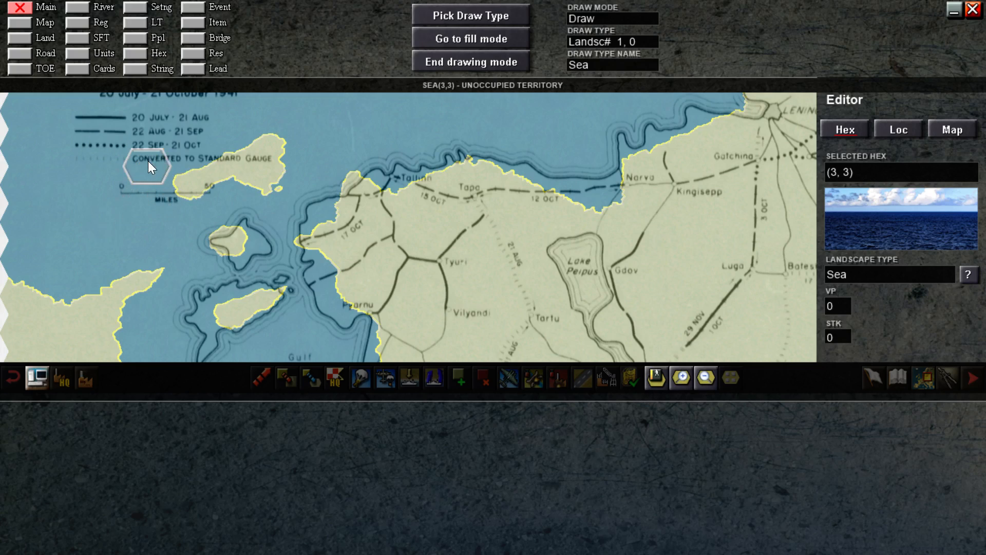
{"action": "left_click", "coordinate": [185, 181]}
{"action": "left_click", "coordinate": [258, 158]}
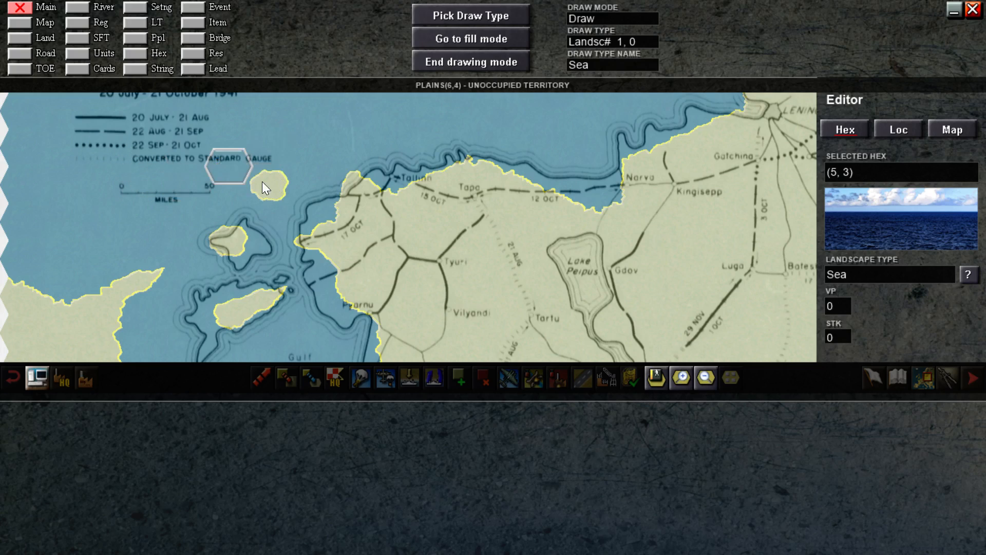
{"action": "left_click", "coordinate": [260, 180]}
- Paint sea hexes southwest of the larger island, from (2, 7) to the map's western edge at (0, 8)
{"action": "key", "text": "Down"}
{"action": "key", "text": "Down"}
{"action": "key", "text": "Down"}
{"action": "key", "text": "Down"}
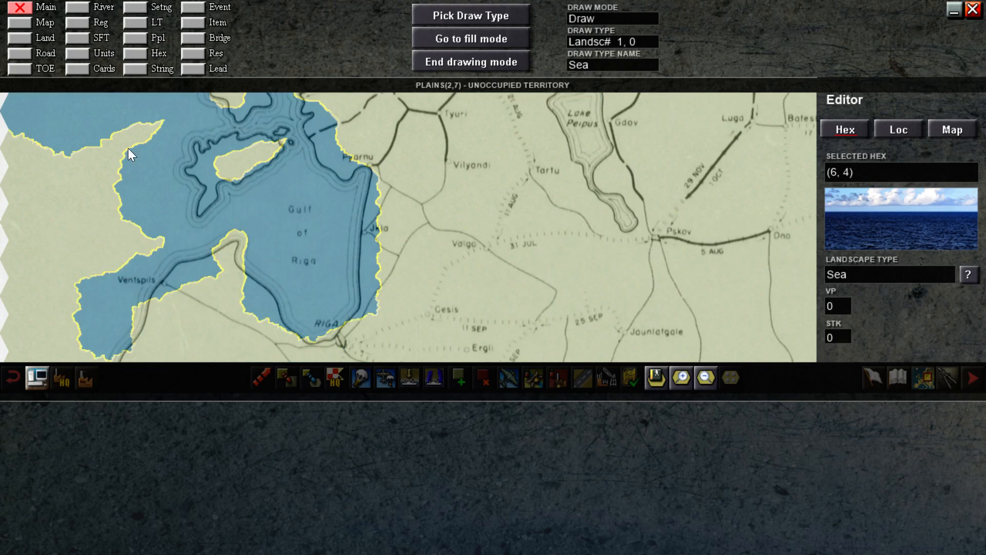
{"action": "left_click", "coordinate": [128, 149]}
{"action": "left_click", "coordinate": [149, 129]}
{"action": "left_click", "coordinate": [93, 191]}
{"action": "left_click", "coordinate": [23, 141]}
{"action": "left_click", "coordinate": [29, 183]}
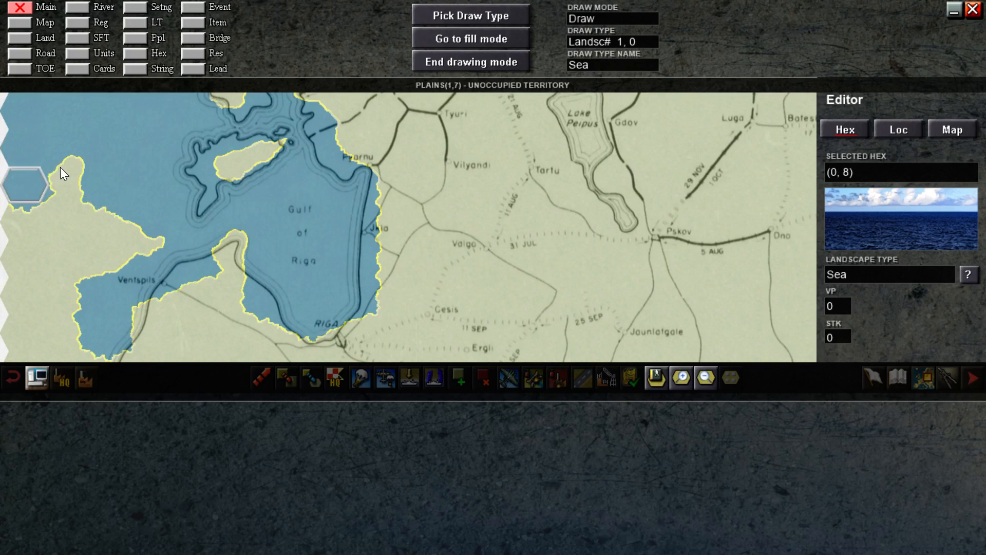
- Fill the water northwest and west of Ventspils with sea hexes, including (1, 7) and (3, 9)
{"action": "left_click", "coordinate": [61, 168]}
{"action": "left_click", "coordinate": [74, 201]}
{"action": "left_click", "coordinate": [103, 226]}
{"action": "left_click", "coordinate": [123, 248]}
{"action": "left_click", "coordinate": [136, 245]}
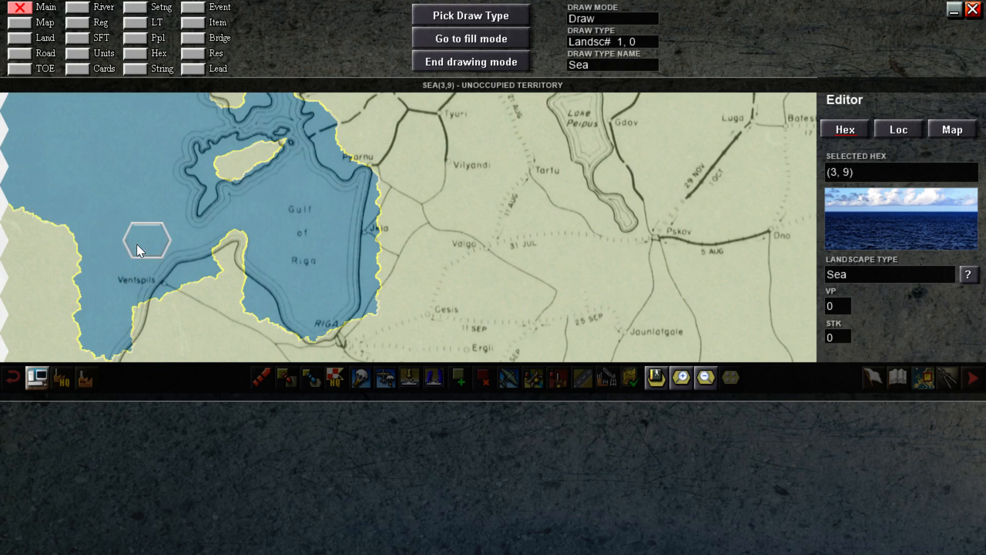
{"action": "left_click", "coordinate": [38, 231]}
{"action": "left_click", "coordinate": [32, 262]}
{"action": "left_click", "coordinate": [72, 274]}
- Continue the sea hexes southward between Ventspils and Liepaja, including (1, 12) and (0, 13)
{"action": "mouse_move", "coordinate": [1, 553]}
{"action": "left_click", "coordinate": [63, 177]}
{"action": "left_click", "coordinate": [28, 229]}
{"action": "left_click", "coordinate": [26, 254]}
{"action": "left_click", "coordinate": [59, 248]}
{"action": "left_click", "coordinate": [71, 264]}
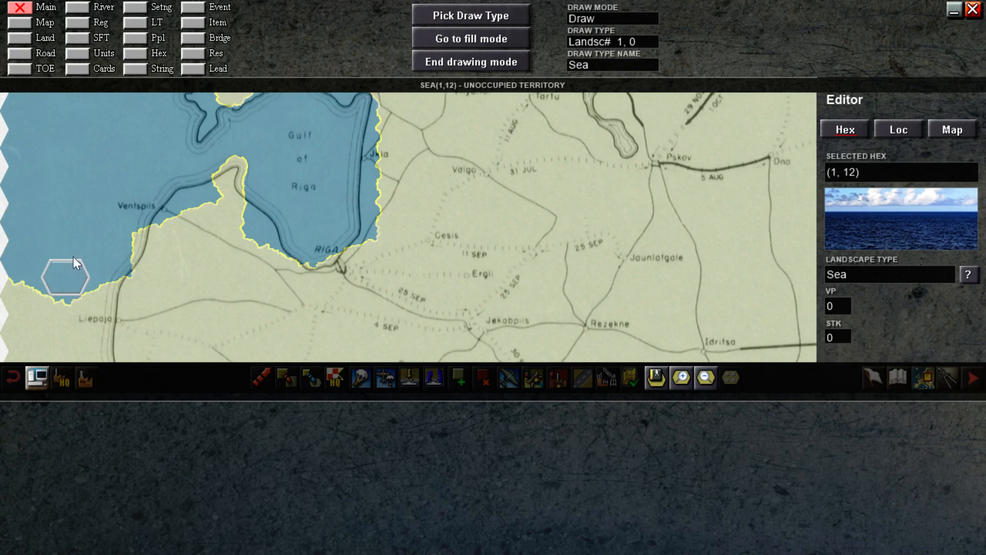
{"action": "left_click", "coordinate": [91, 292]}
{"action": "left_click", "coordinate": [43, 301]}
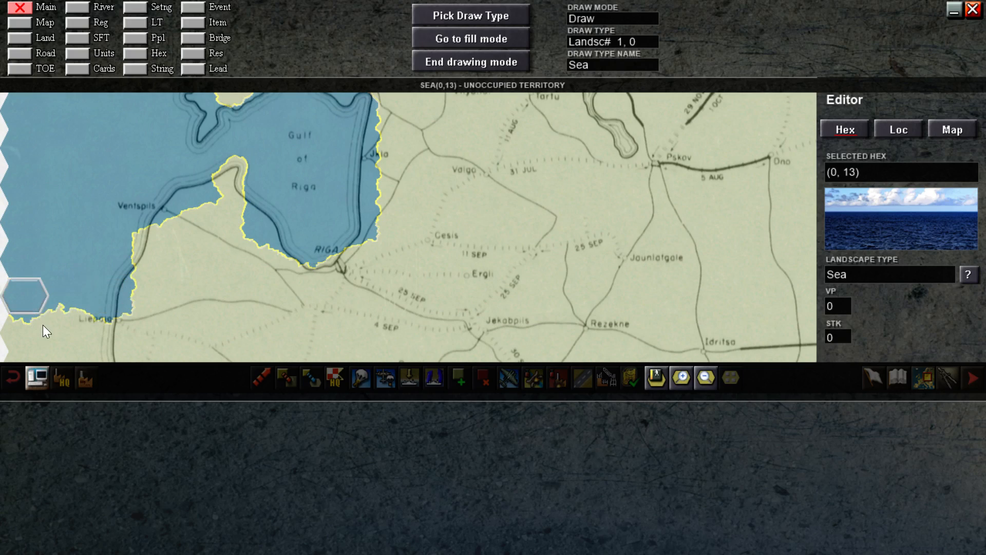
{"action": "left_click", "coordinate": [42, 325]}
{"action": "left_click", "coordinate": [66, 321]}
- Paint sea hexes down the map's western edge below Liepaja and at (1, 14)
{"action": "mouse_move", "coordinate": [62, 554]}
{"action": "left_click", "coordinate": [20, 224]}
{"action": "left_click", "coordinate": [21, 266]}
{"action": "left_click", "coordinate": [22, 307]}
{"action": "left_click", "coordinate": [73, 196]}
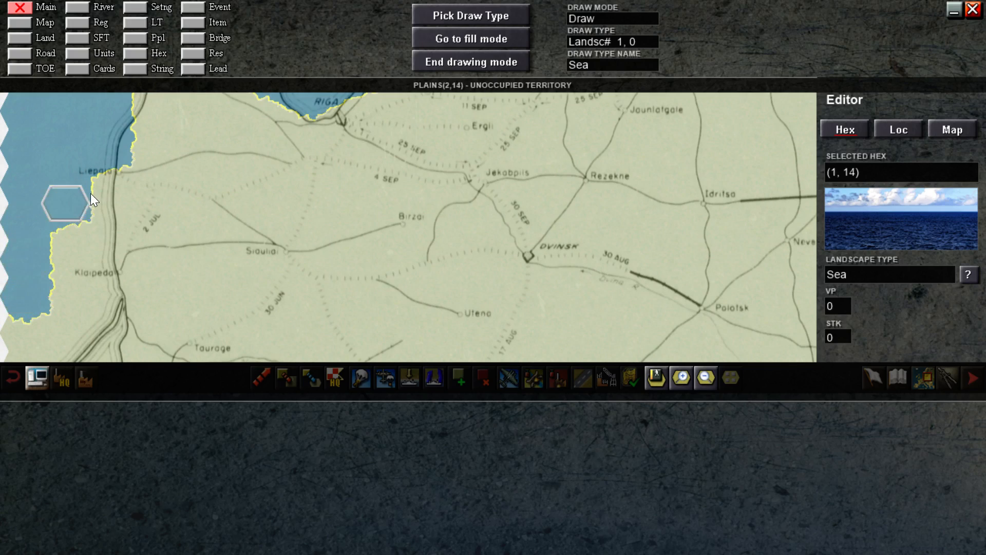
- Paint sea hexes along the coast from Liepaja past Klaipeda down to (2, 17)
{"action": "left_click", "coordinate": [91, 193]}
{"action": "left_click", "coordinate": [92, 220]}
{"action": "left_click", "coordinate": [93, 270]}
{"action": "left_click", "coordinate": [91, 300]}
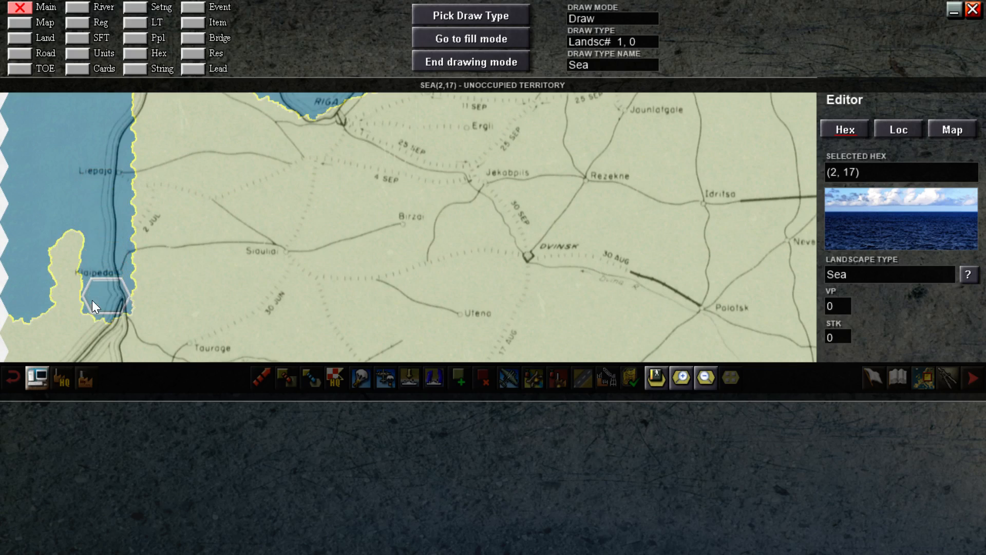
- Fill the remaining water west and south of Klaipeda with sea hexes, including (1, 17), (1, 18) and (2, 18)
{"action": "left_click", "coordinate": [69, 237]}
{"action": "left_click", "coordinate": [76, 272]}
{"action": "left_click", "coordinate": [83, 304]}
{"action": "key", "text": "Down"}
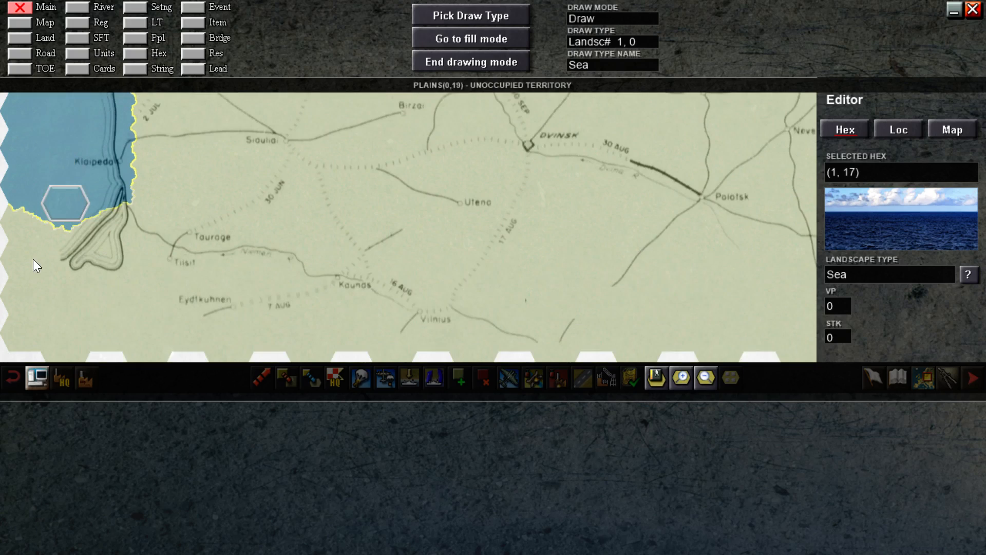
{"action": "left_click", "coordinate": [29, 250]}
{"action": "left_click", "coordinate": [56, 233]}
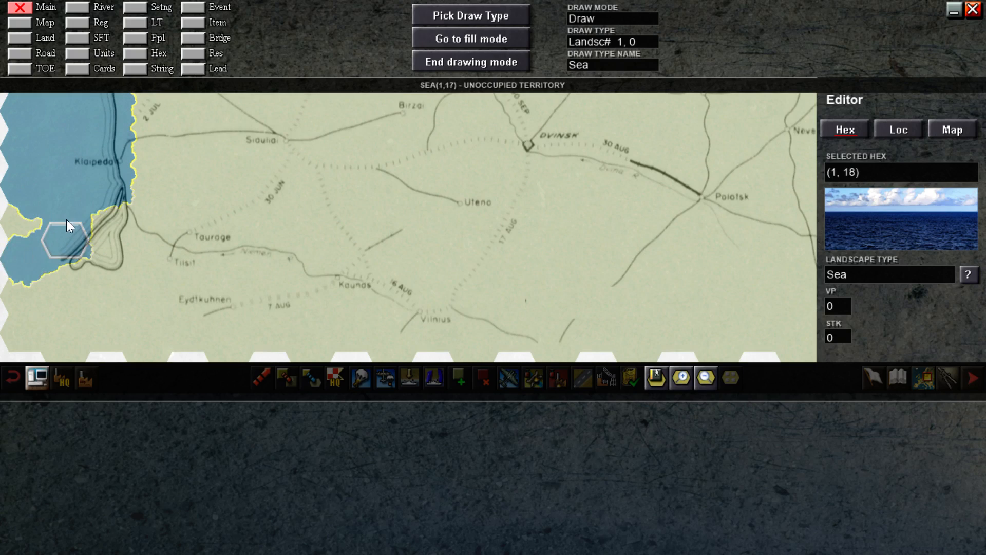
{"action": "left_click", "coordinate": [23, 223]}
{"action": "left_click", "coordinate": [97, 209]}
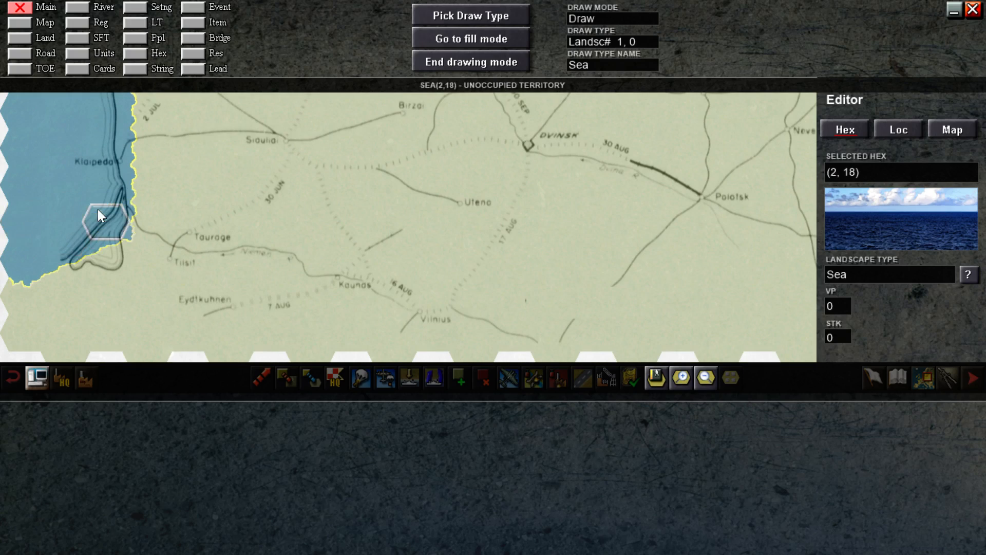
- Switch the draw type to the Plains landscape and paint the coast from (2, 17) at Klaipeda north past Liepaja to (2, 13)
{"action": "key", "text": "Up"}
{"action": "left_click", "coordinate": [437, 15]}
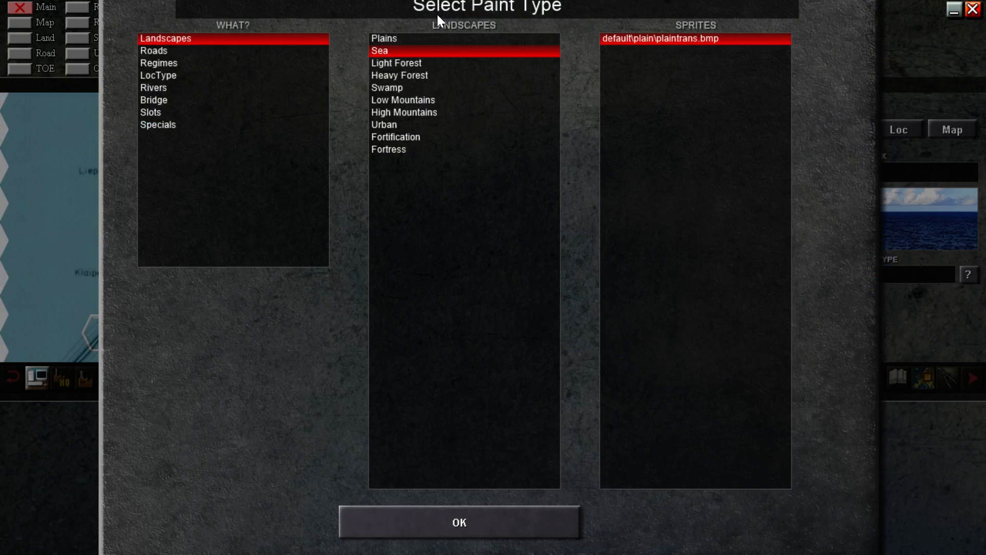
{"action": "left_click", "coordinate": [392, 38]}
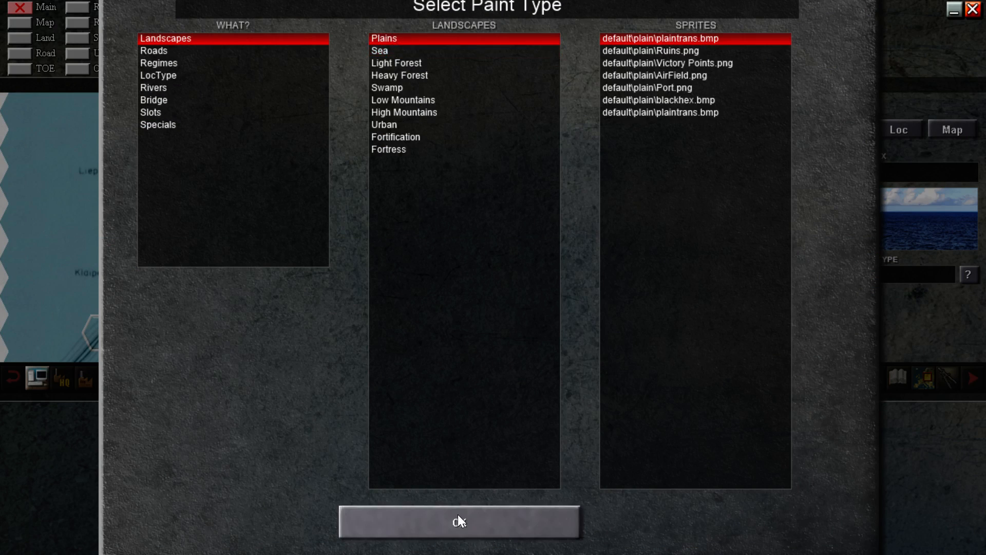
{"action": "left_click", "coordinate": [457, 520]}
{"action": "left_click", "coordinate": [127, 283]}
{"action": "left_click", "coordinate": [116, 280]}
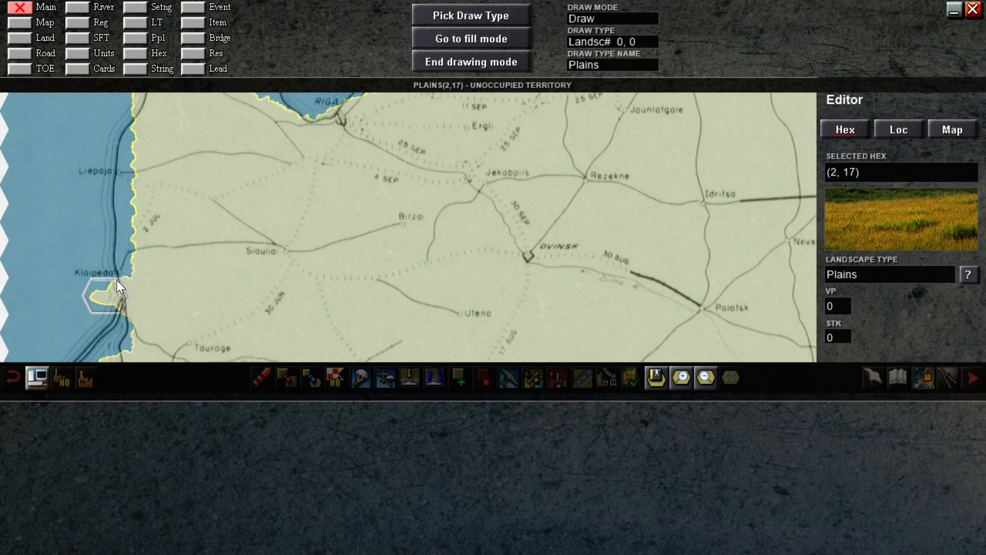
{"action": "left_click", "coordinate": [118, 261]}
{"action": "left_click", "coordinate": [123, 225]}
{"action": "left_click", "coordinate": [122, 178]}
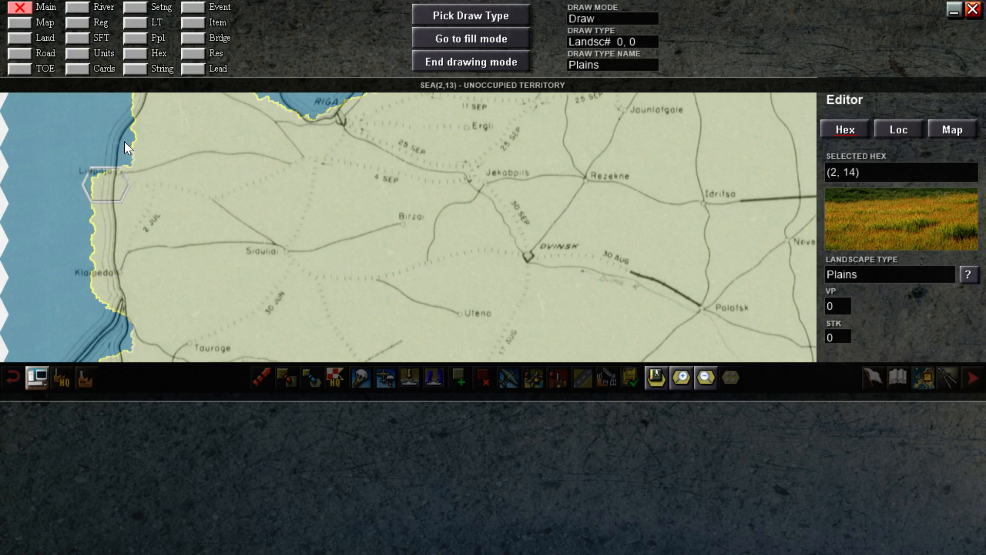
{"action": "left_click", "coordinate": [124, 142]}
- Paint Plains hexes along the coast from Ventspils to the cape at the Gulf of Riga, including (4, 11)
{"action": "left_click", "coordinate": [171, 177]}
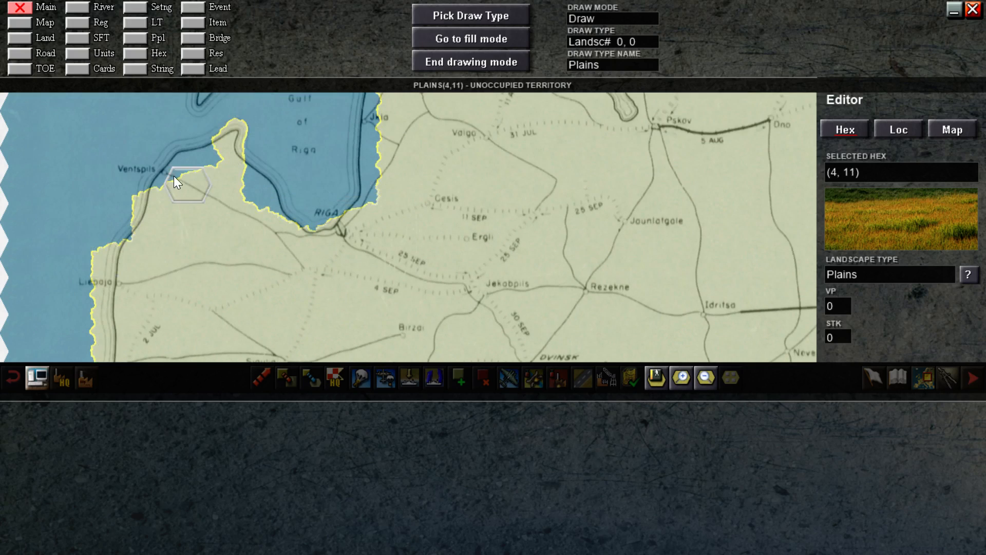
{"action": "left_click", "coordinate": [163, 170]}
{"action": "left_click", "coordinate": [201, 154]}
{"action": "left_click", "coordinate": [227, 180]}
- Switch the draw type to the Sea landscape and paint hex (5, 8), just south of the larger island
{"action": "left_click", "coordinate": [485, 19]}
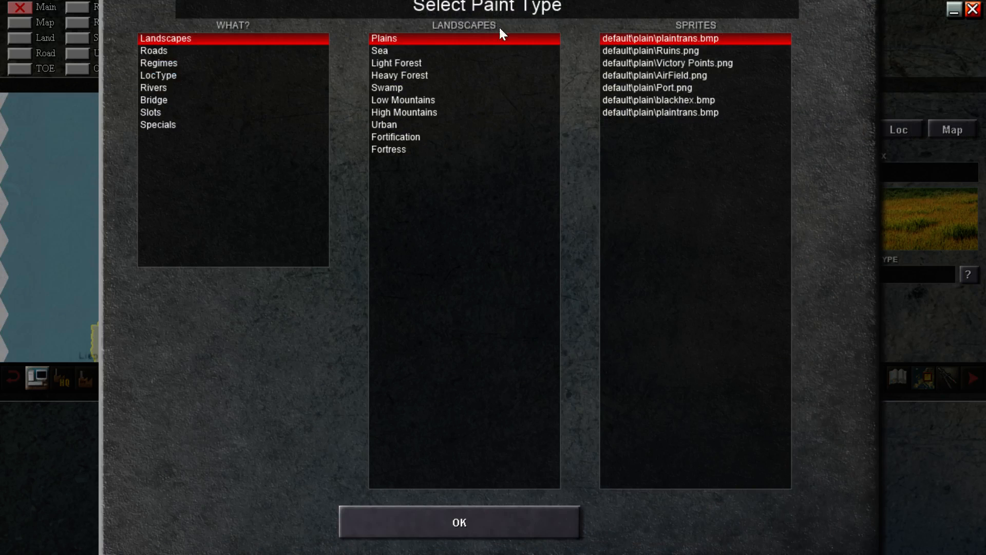
{"action": "left_click", "coordinate": [403, 50]}
{"action": "left_click", "coordinate": [644, 39]}
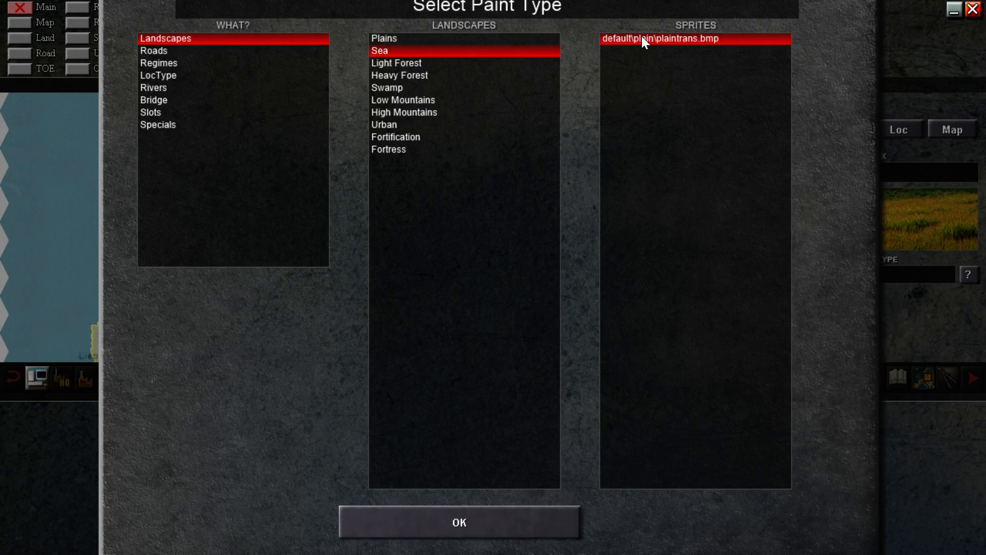
{"action": "left_click", "coordinate": [473, 509]}
{"action": "left_click", "coordinate": [232, 177]}
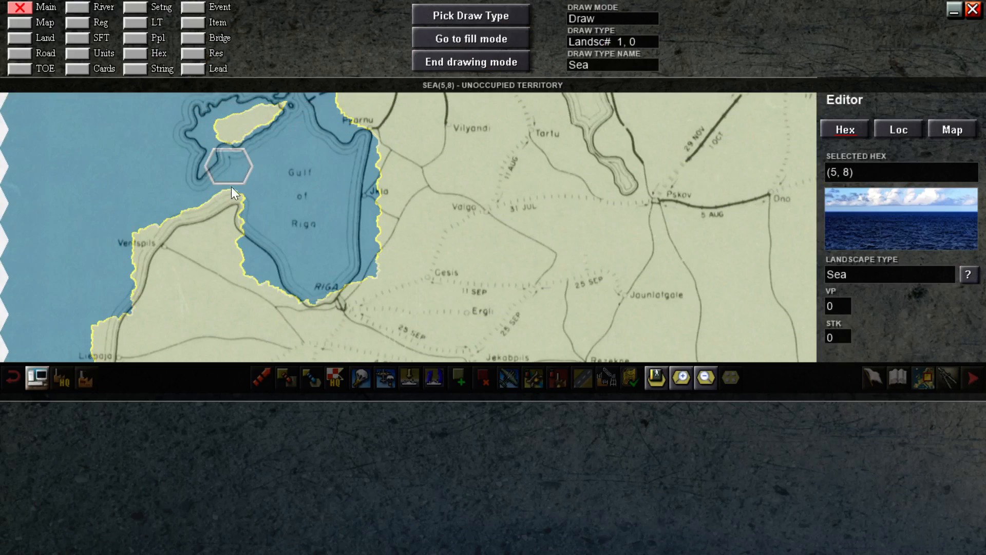
- Switch the draw type to the Plains landscape and paint hex (6, 11) on the Gulf of Riga's western shore
{"action": "left_click", "coordinate": [506, 16]}
{"action": "left_click", "coordinate": [430, 40]}
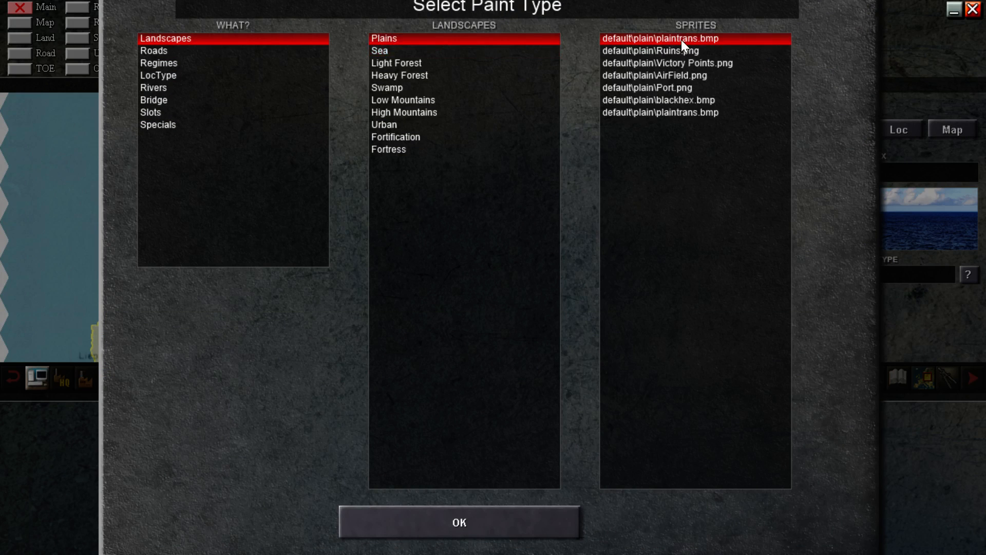
{"action": "left_click", "coordinate": [451, 520]}
{"action": "left_click", "coordinate": [250, 263]}
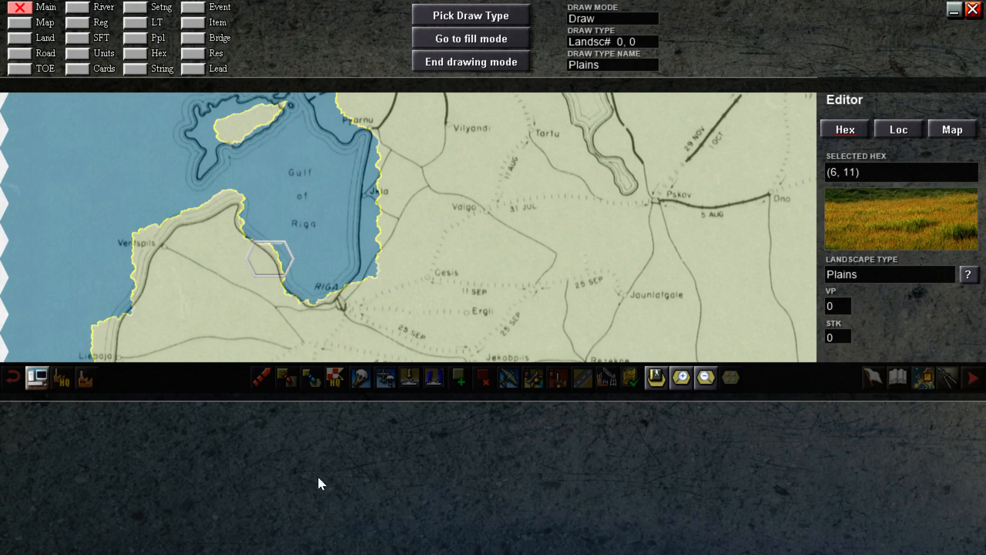
- Paint Plains hexes over the lagoon coast south of Klaipeda, including (1, 18)
{"action": "key", "text": "Down"}
{"action": "key", "text": "Down"}
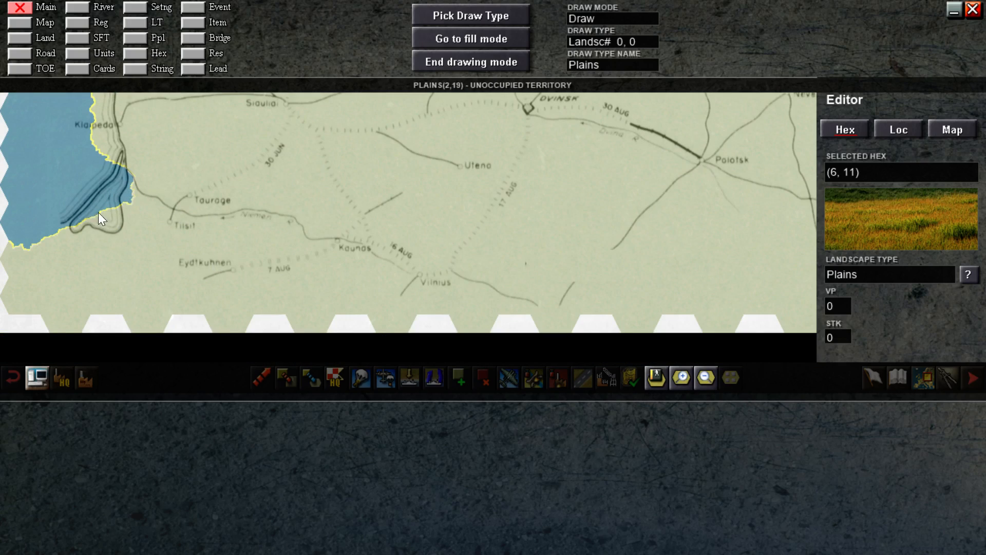
{"action": "left_click", "coordinate": [123, 190]}
{"action": "left_click", "coordinate": [78, 215]}
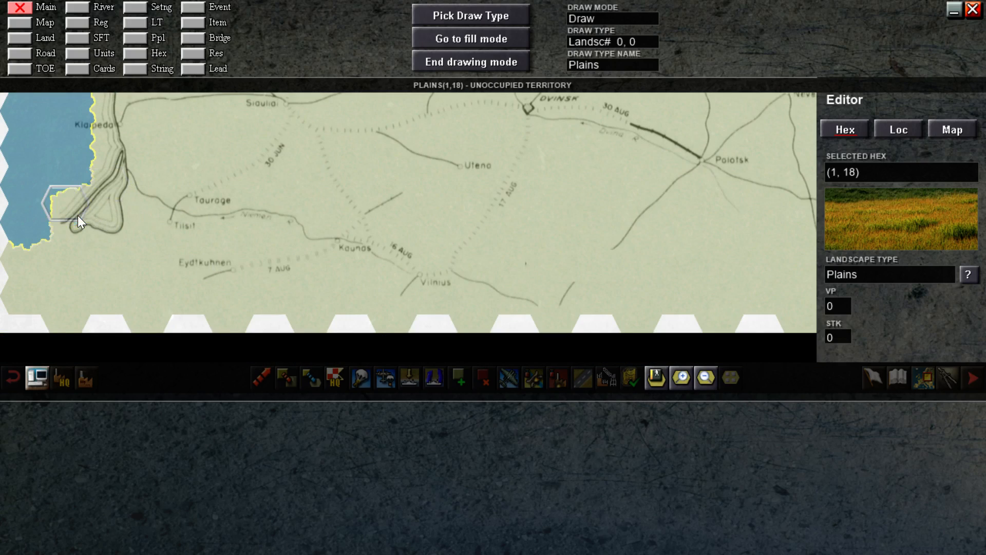
- Paint Plains hexes along the southern Gulf of Finland coast from (14, 4) at Narva toward Leningrad, including (16, 2)
{"action": "mouse_move", "coordinate": [352, 1]}
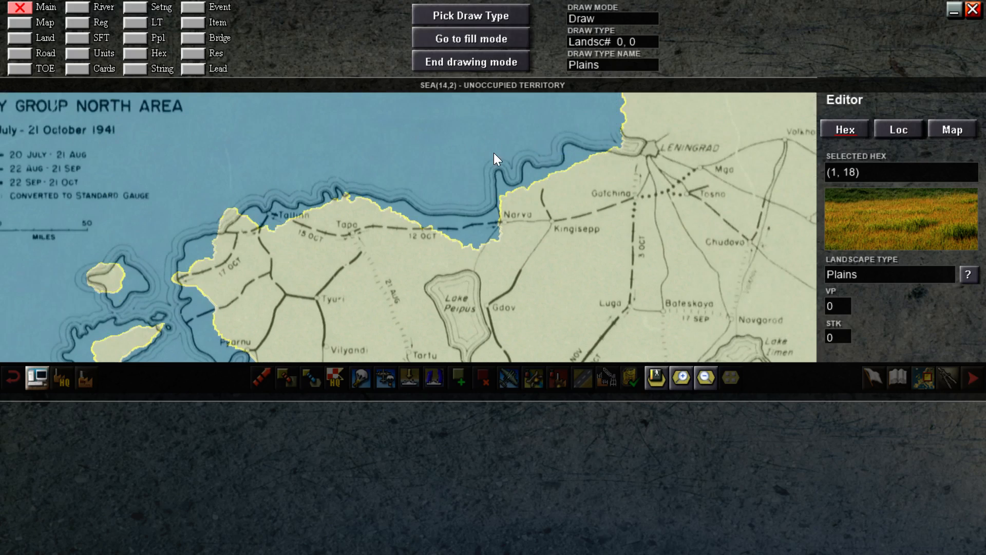
{"action": "left_click", "coordinate": [470, 230]}
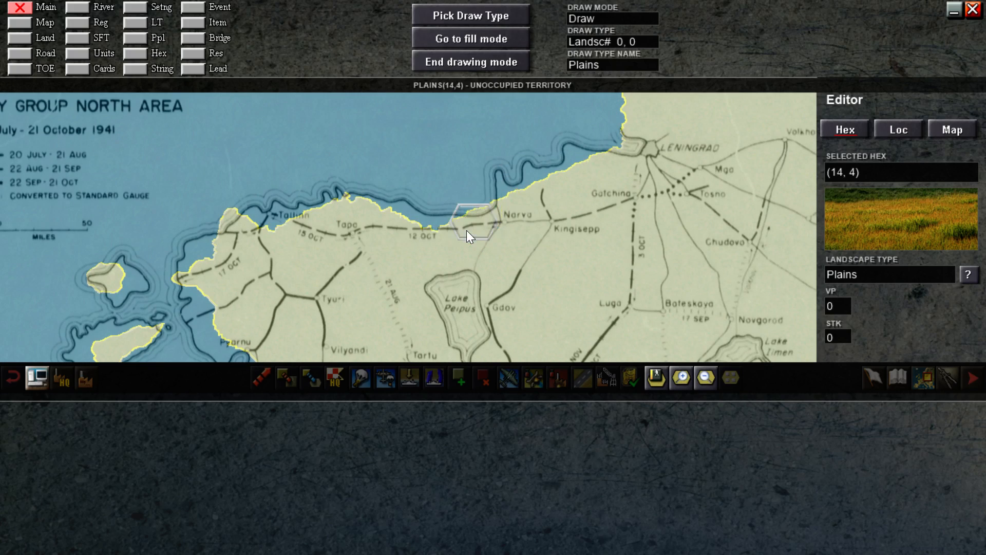
{"action": "left_click", "coordinate": [515, 180]}
{"action": "left_click", "coordinate": [561, 159]}
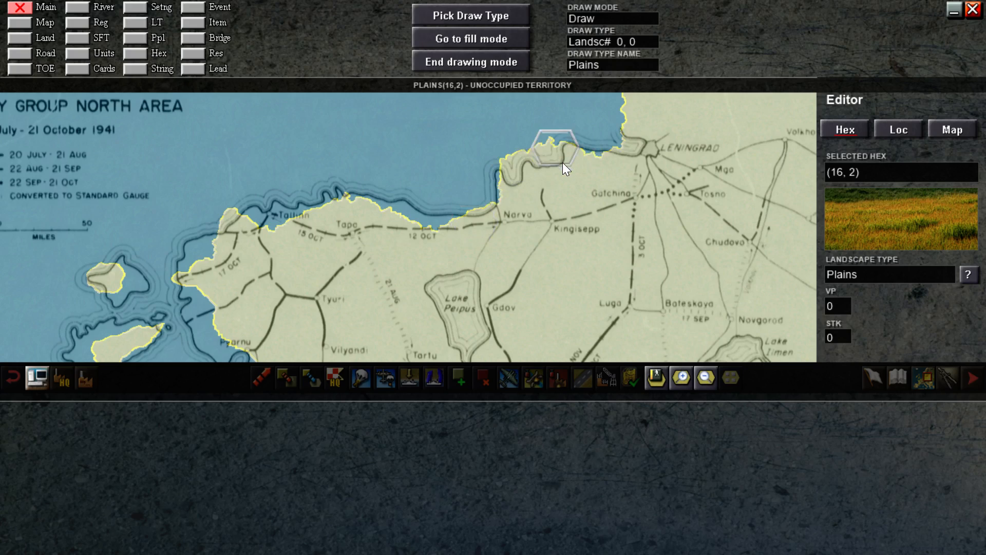
- Paint Plains hexes over the coast at (9, 3) and (7, 4) and down the Gulf of Riga's eastern shore, including (8, 8) and (8, 10)
{"action": "left_click", "coordinate": [270, 220]}
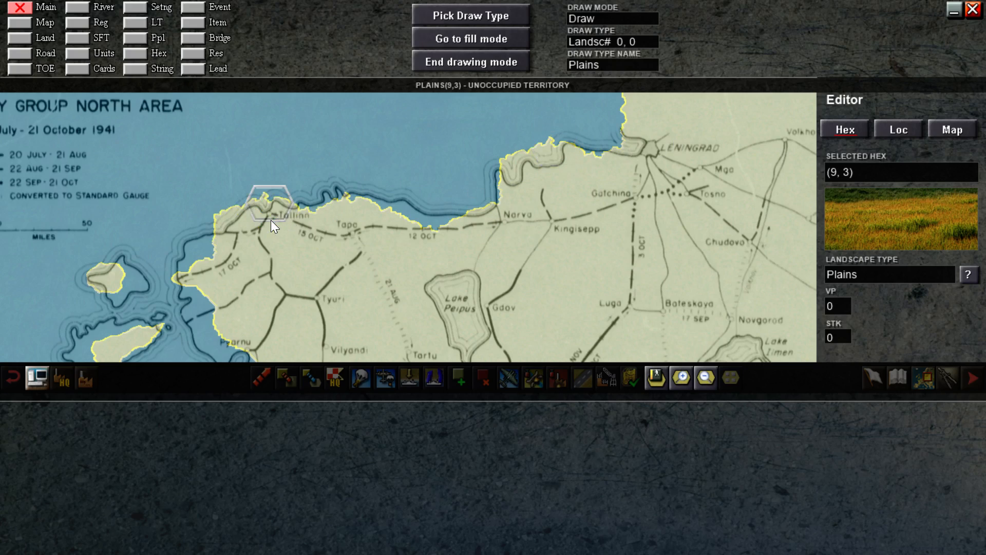
{"action": "left_click", "coordinate": [201, 251]}
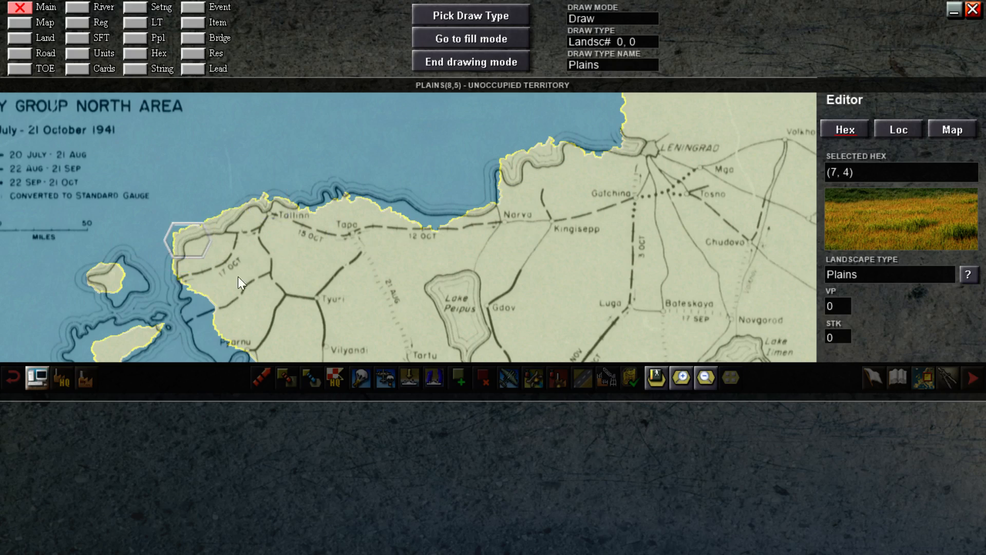
{"action": "scroll", "coordinate": [241, 298], "scroll_direction": "down", "scroll_amount": 3}
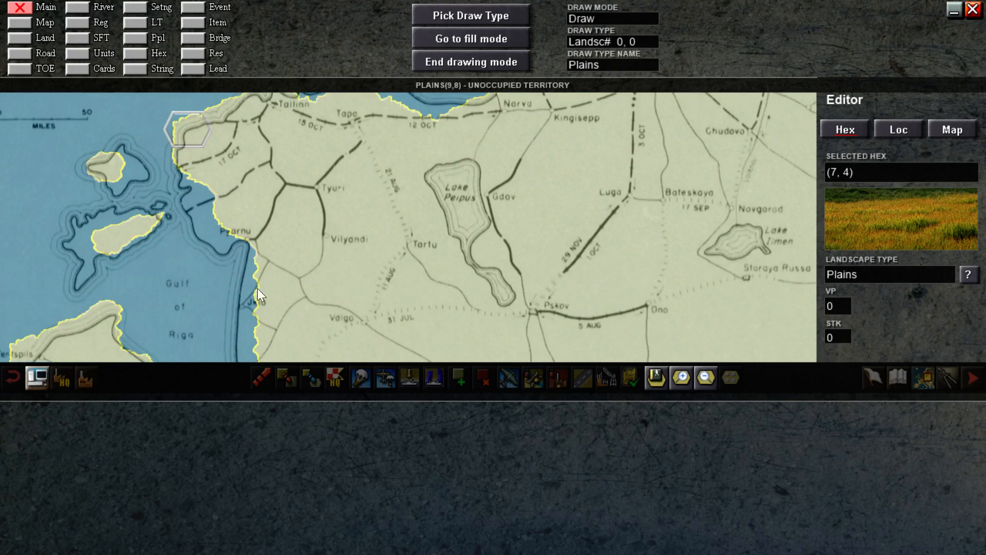
{"action": "scroll", "coordinate": [267, 251], "scroll_direction": "down", "scroll_amount": 3}
{"action": "left_click", "coordinate": [254, 196]}
{"action": "left_click", "coordinate": [239, 223]}
{"action": "left_click", "coordinate": [246, 202]}
{"action": "left_click", "coordinate": [246, 272]}
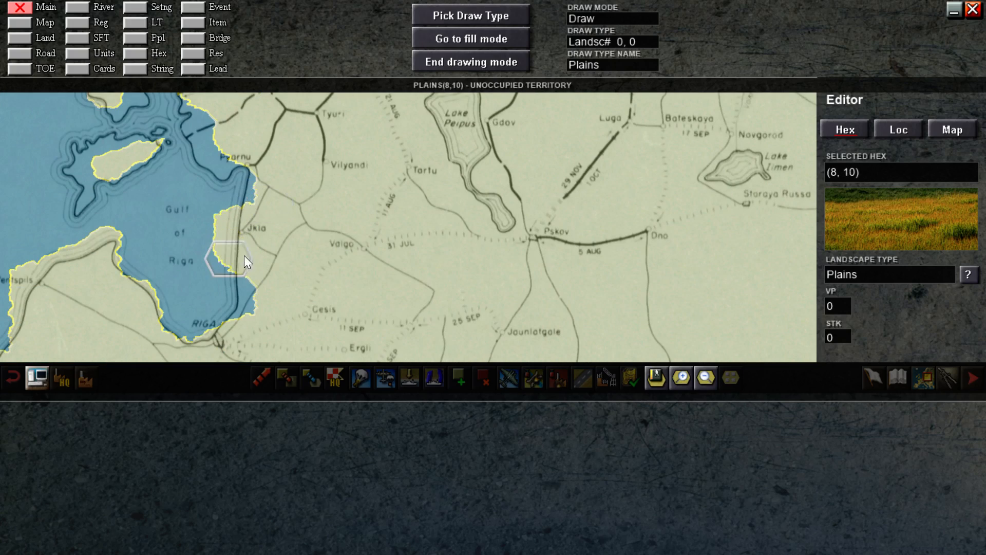
{"action": "left_click", "coordinate": [245, 293]}
{"action": "left_click", "coordinate": [245, 183]}
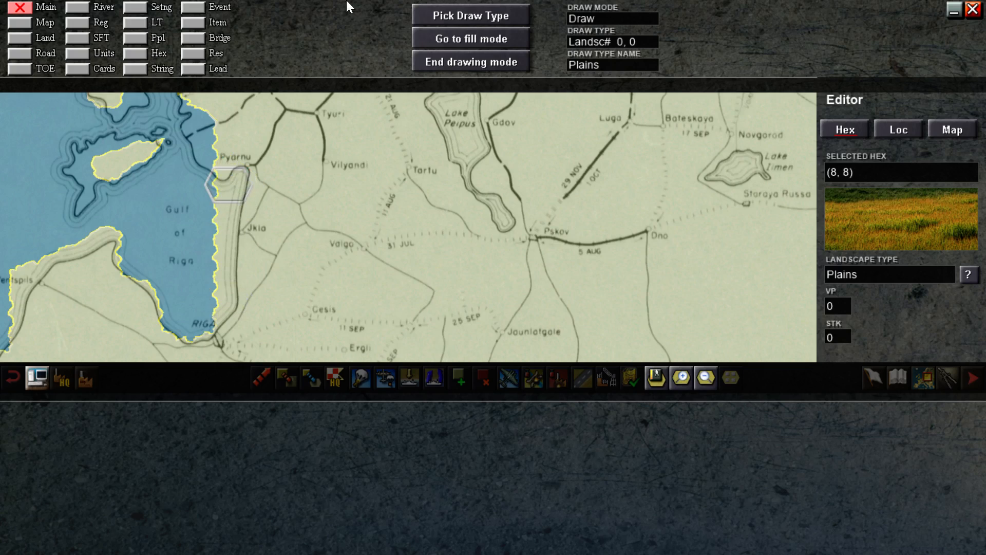
- Switch the draw type to the Sea landscape and paint the hexes covering Lake Peipus, including (13, 5), (13, 6) and (15, 8)
{"action": "mouse_move", "coordinate": [347, 2]}
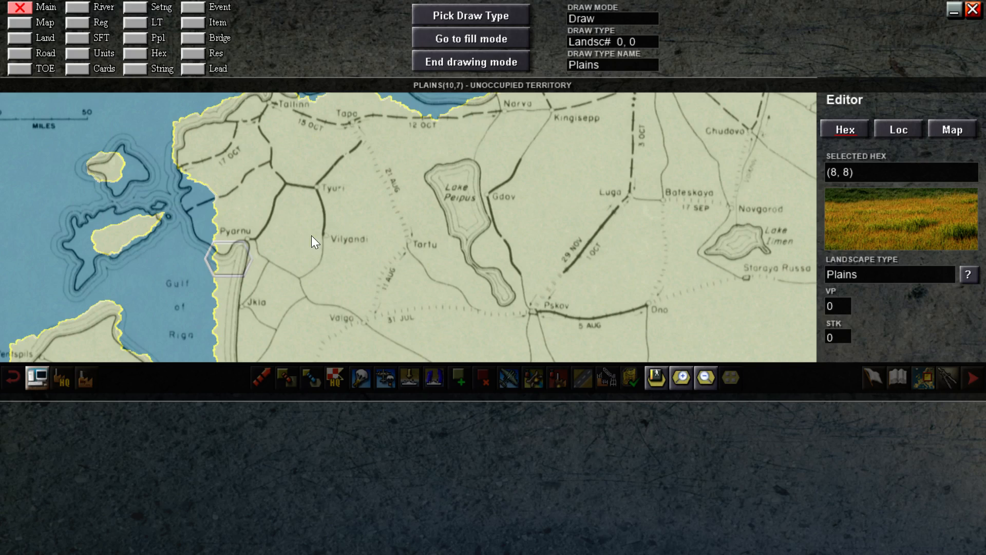
{"action": "left_click", "coordinate": [482, 15]}
{"action": "left_click", "coordinate": [473, 53]}
{"action": "left_click", "coordinate": [628, 38]}
{"action": "left_click", "coordinate": [462, 519]}
{"action": "mouse_move", "coordinate": [951, 348]}
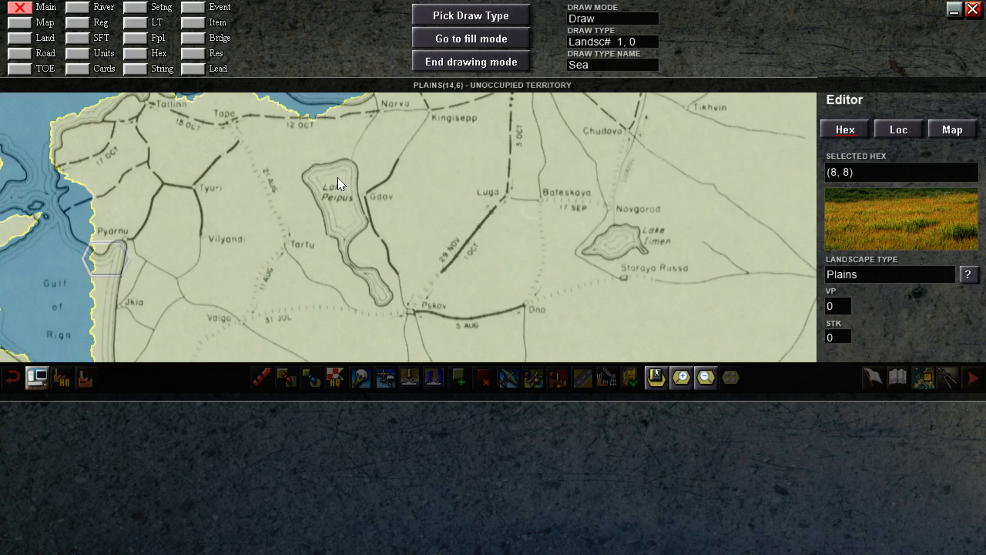
{"action": "left_click", "coordinate": [329, 178]}
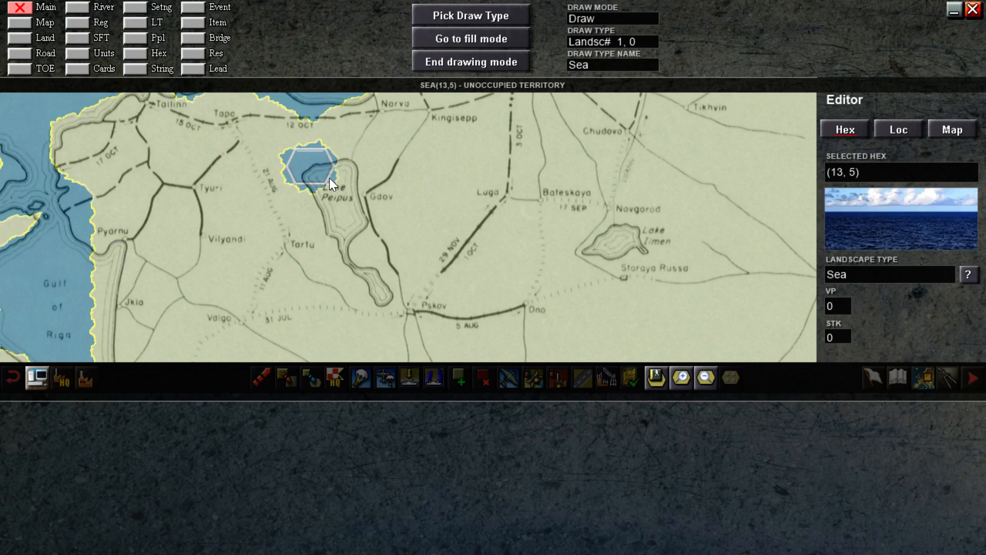
{"action": "left_click", "coordinate": [339, 216]}
{"action": "left_click", "coordinate": [362, 266]}
{"action": "left_click", "coordinate": [378, 286]}
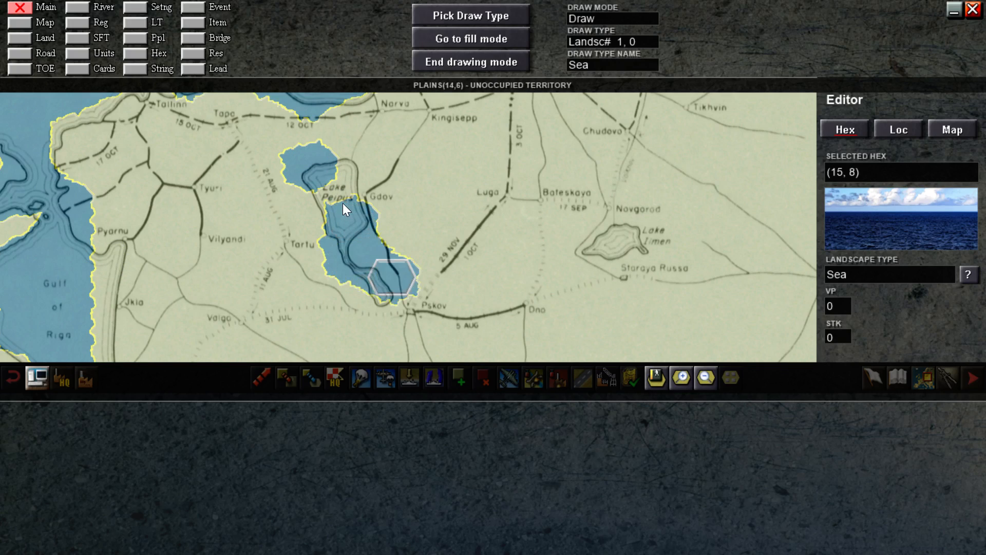
{"action": "left_click", "coordinate": [343, 202]}
{"action": "left_click", "coordinate": [316, 206]}
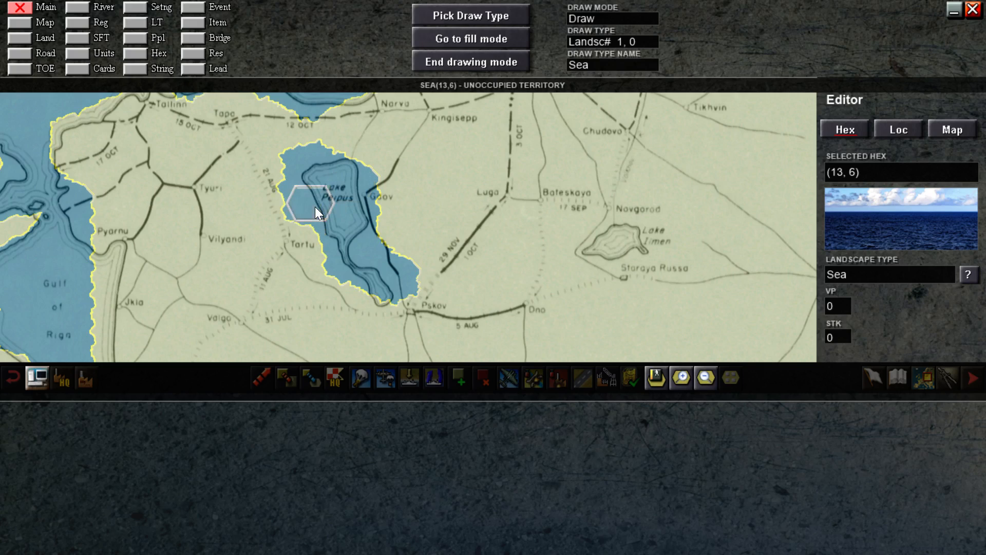
- Paint Sea hexes (20, 8) and (21, 7) over the lake south of Novgorod
{"action": "left_click", "coordinate": [581, 246]}
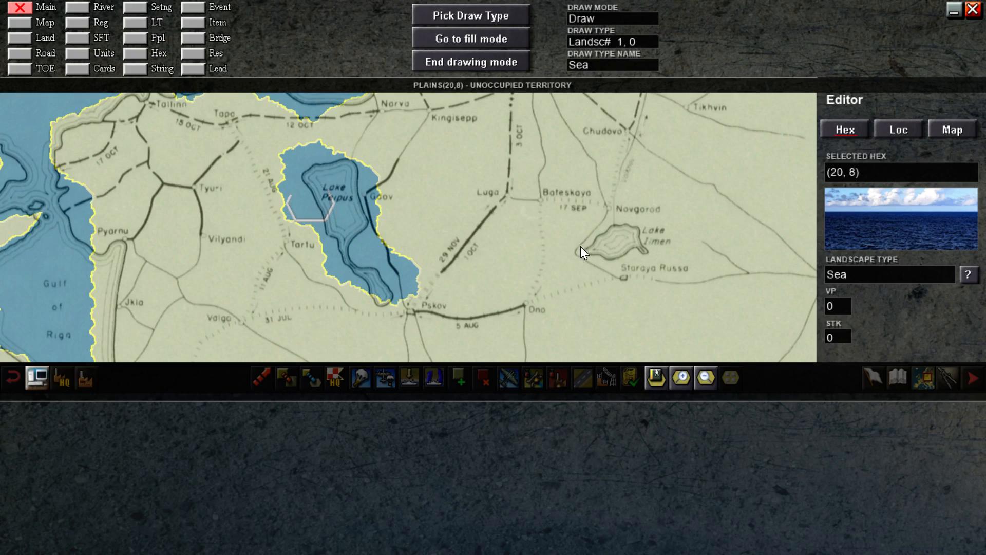
{"action": "left_click", "coordinate": [635, 237]}
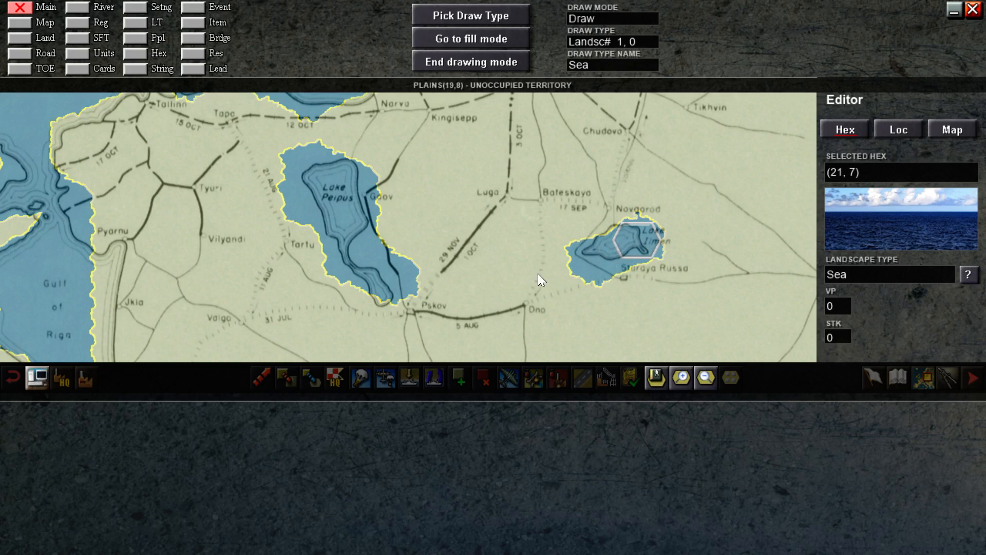
- Switch the draw type to the Plains landscape and paint the coast between Tallinn and Narva, including (12, 3), (13, 3) and (14, 3)
{"action": "scroll", "coordinate": [378, 165], "scroll_direction": "up", "scroll_amount": 2}
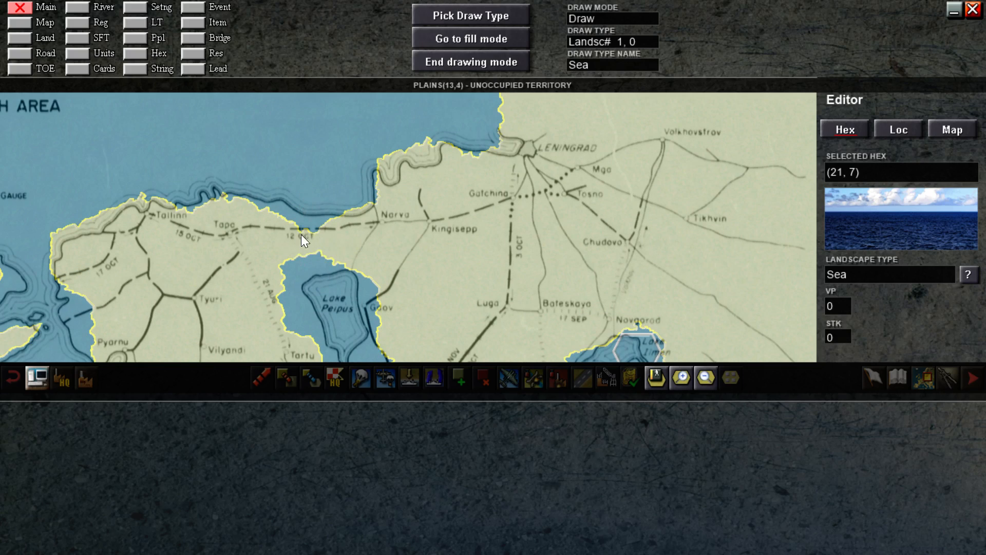
{"action": "scroll", "coordinate": [399, 149], "scroll_direction": "up", "scroll_amount": 1}
{"action": "left_click", "coordinate": [489, 17]}
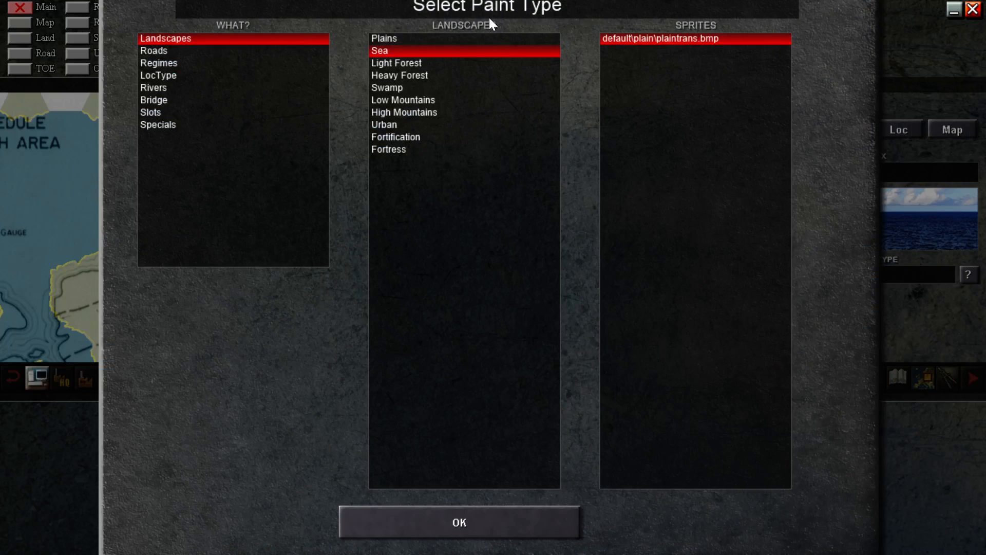
{"action": "left_click", "coordinate": [445, 39]}
{"action": "left_click", "coordinate": [479, 519]}
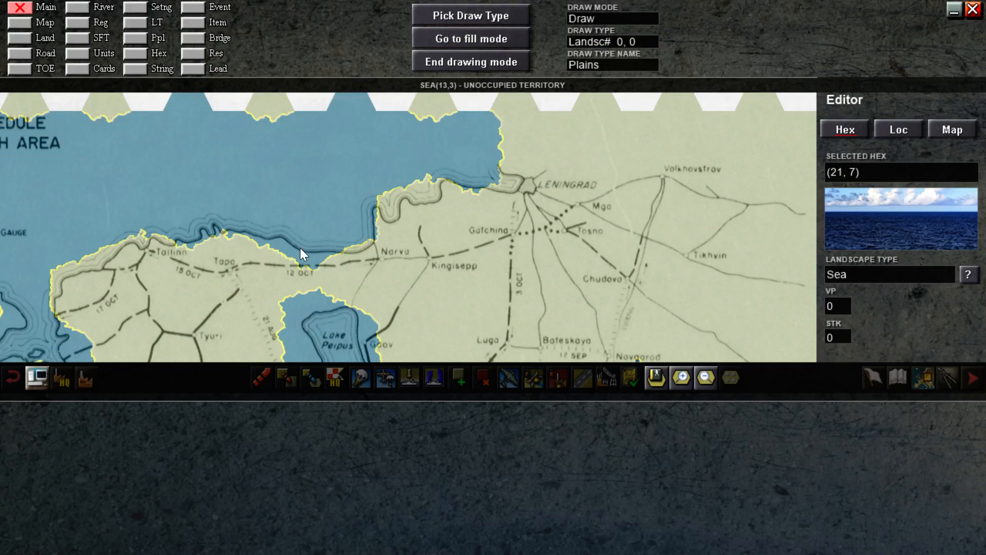
{"action": "left_click", "coordinate": [302, 254]}
{"action": "left_click", "coordinate": [264, 242]}
{"action": "left_click", "coordinate": [228, 232]}
{"action": "left_click", "coordinate": [197, 235]}
{"action": "left_click", "coordinate": [266, 237]}
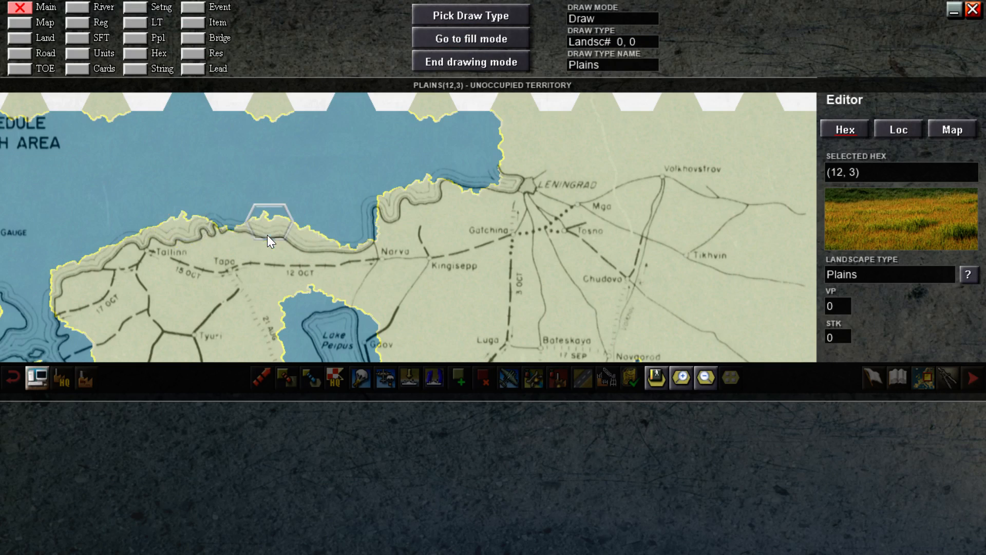
{"action": "left_click", "coordinate": [369, 225]}
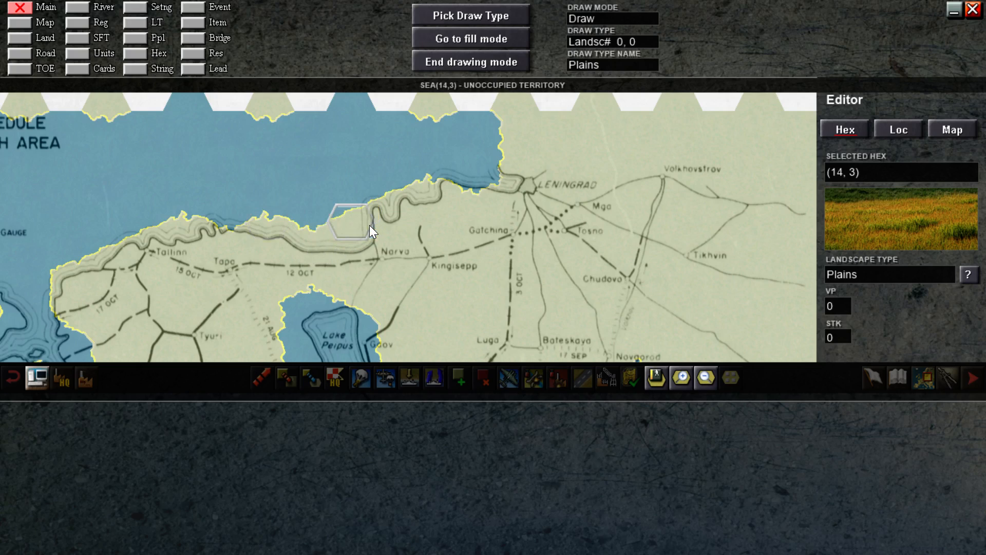
- End drawing mode and look over the painted coastline and lakes across the map
{"action": "scroll", "coordinate": [369, 225], "scroll_direction": "down", "scroll_amount": 2}
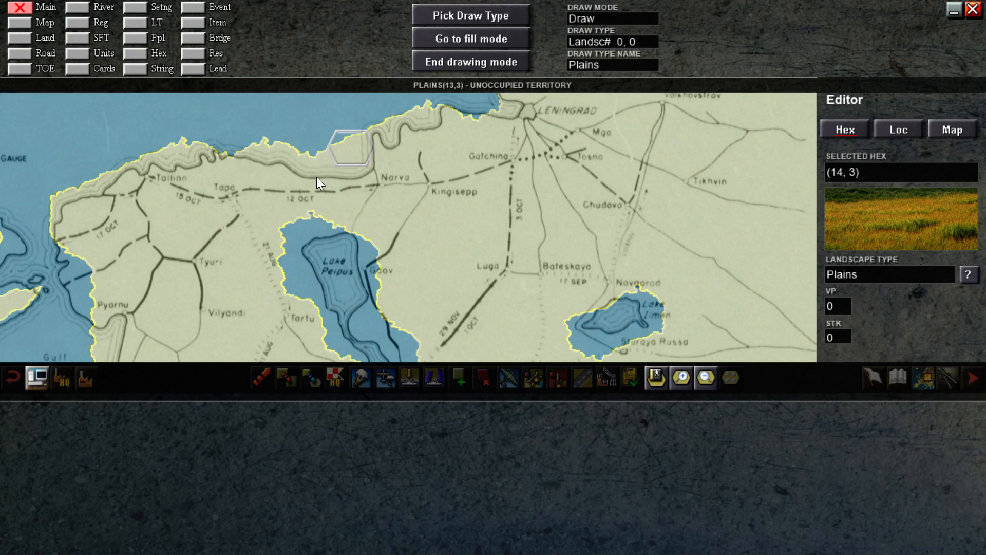
{"action": "scroll", "coordinate": [291, 524], "scroll_direction": "down", "scroll_amount": 2}
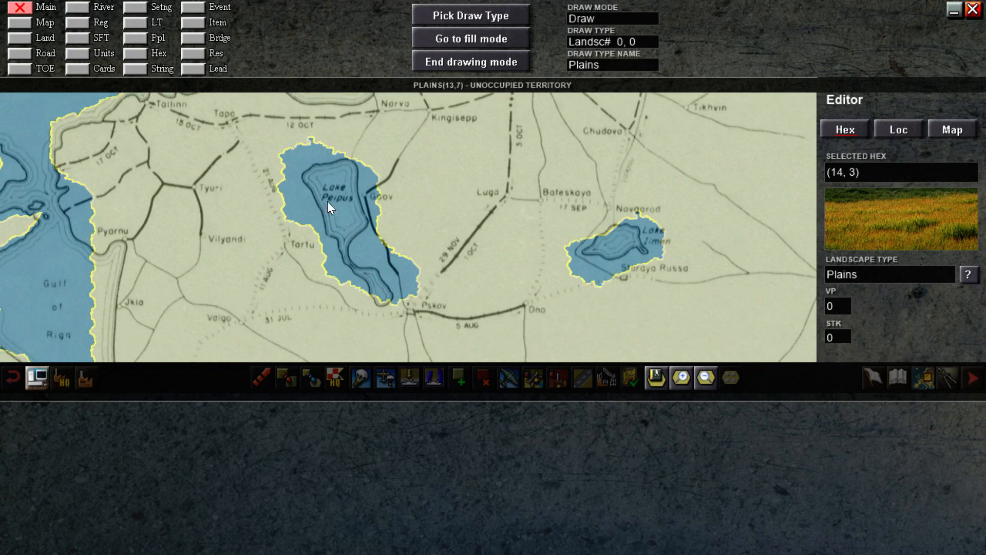
{"action": "scroll", "coordinate": [328, 154], "scroll_direction": "up", "scroll_amount": 2}
{"action": "scroll", "coordinate": [318, 206], "scroll_direction": "down", "scroll_amount": 4}
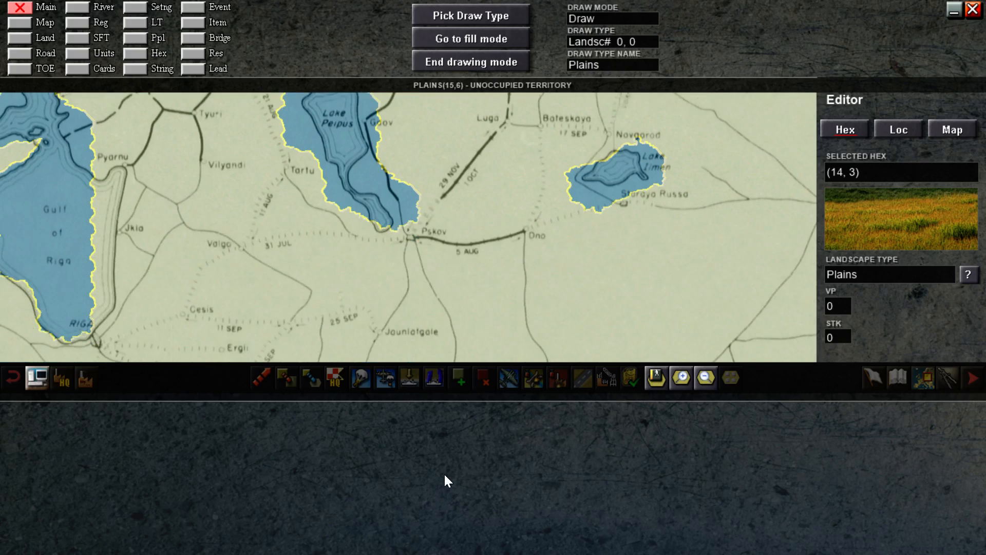
{"action": "scroll", "coordinate": [442, 461], "scroll_direction": "down", "scroll_amount": 4}
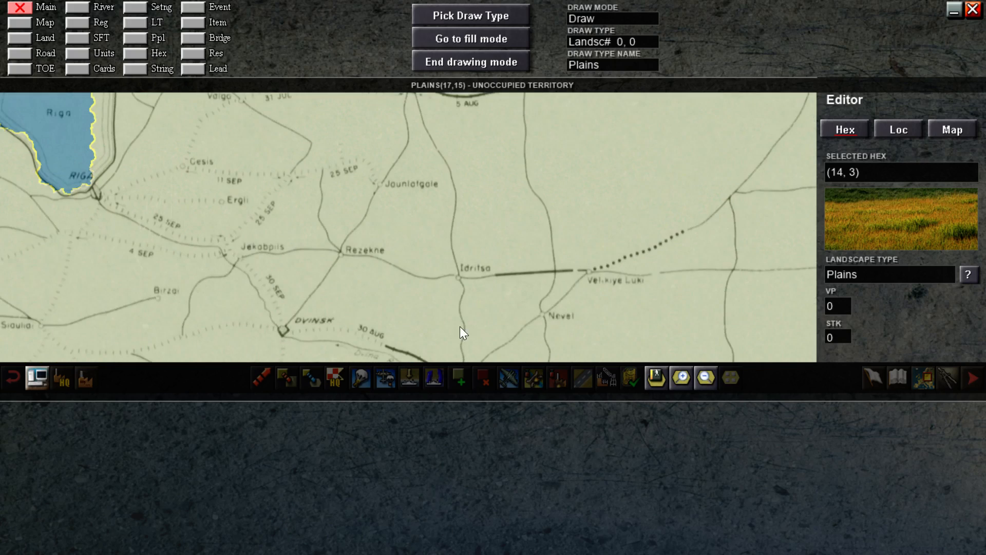
{"action": "left_click", "coordinate": [480, 64]}
{"action": "scroll", "coordinate": [586, 7], "scroll_direction": "up", "scroll_amount": 6}
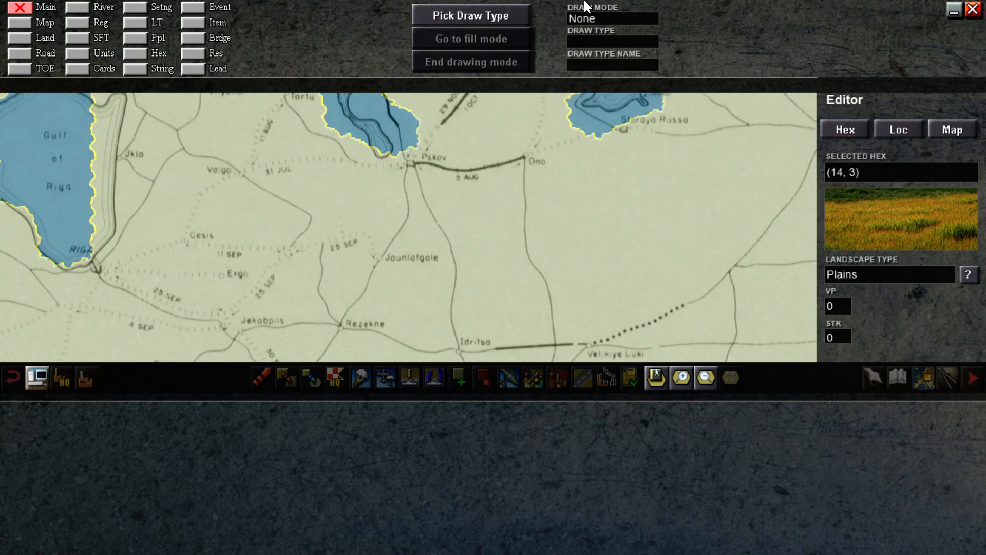
{"action": "mouse_move", "coordinate": [585, 1]}
{"action": "mouse_move", "coordinate": [0, 293]}
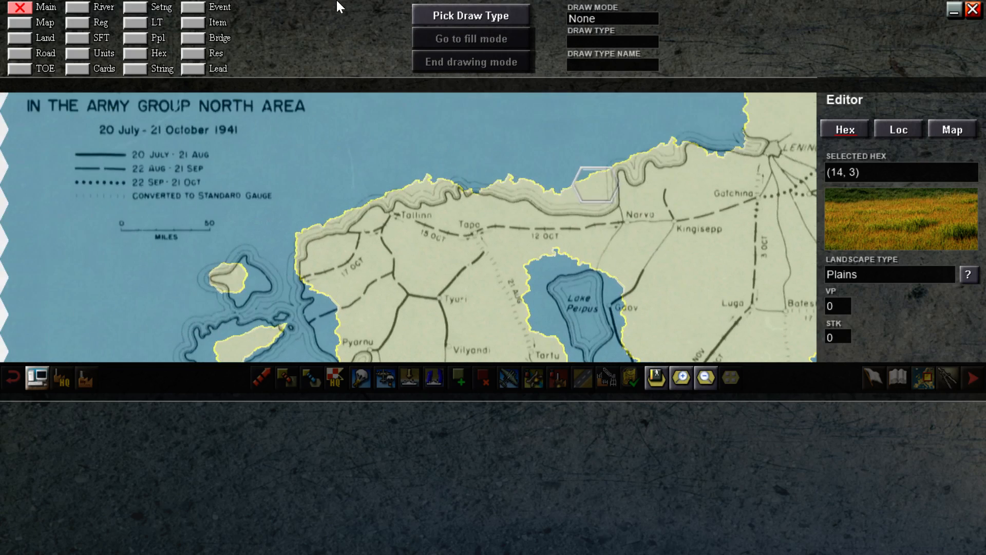
{"action": "mouse_move", "coordinate": [985, 118]}
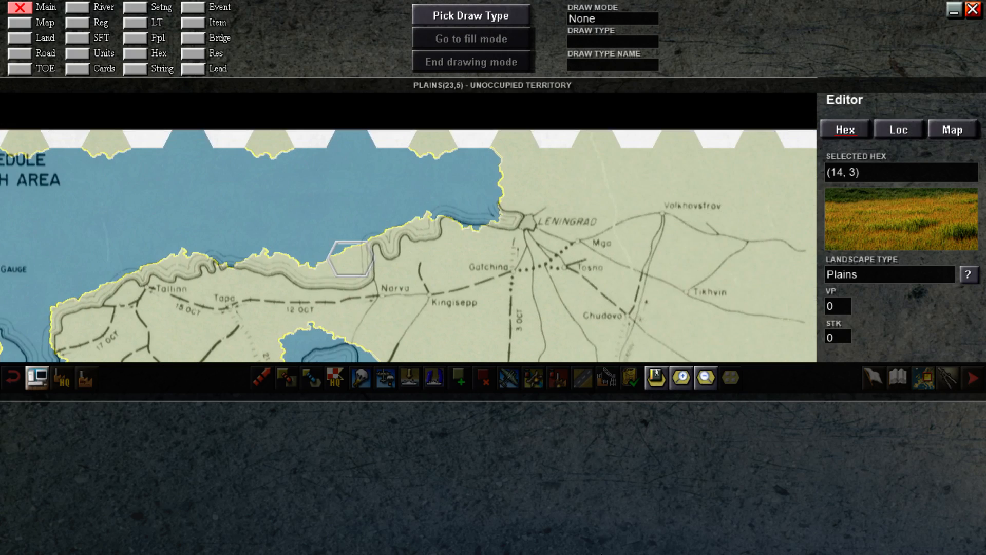
{"action": "mouse_move", "coordinate": [688, 554]}
- Save the scenario as Leningrad in the personal scenarios subfolder of atgoldscenarios and return to the map
{"action": "left_click", "coordinate": [37, 378]}
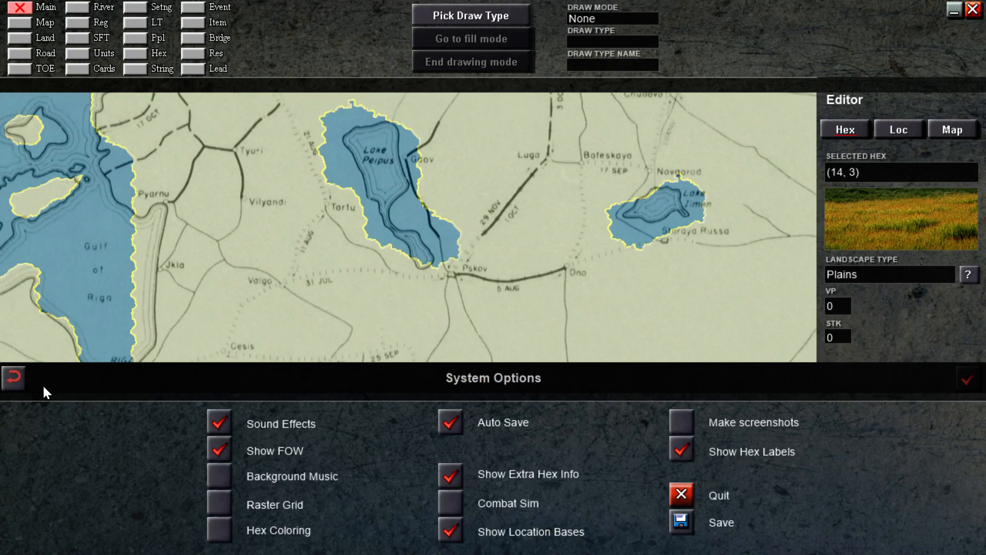
{"action": "left_click", "coordinate": [13, 377]}
{"action": "left_click", "coordinate": [41, 379]}
{"action": "left_click", "coordinate": [682, 522]}
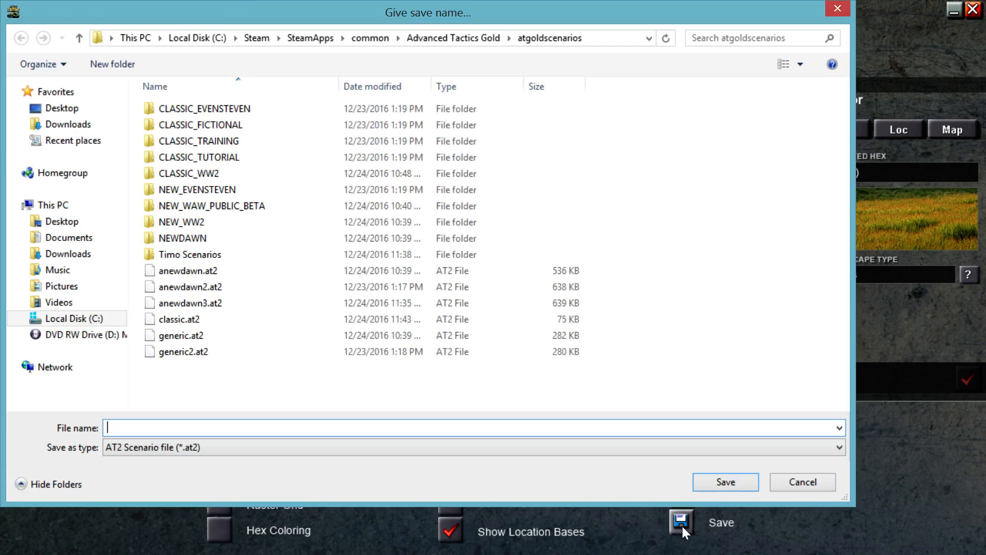
{"action": "double_click", "coordinate": [231, 253]}
{"action": "left_click", "coordinate": [551, 39]}
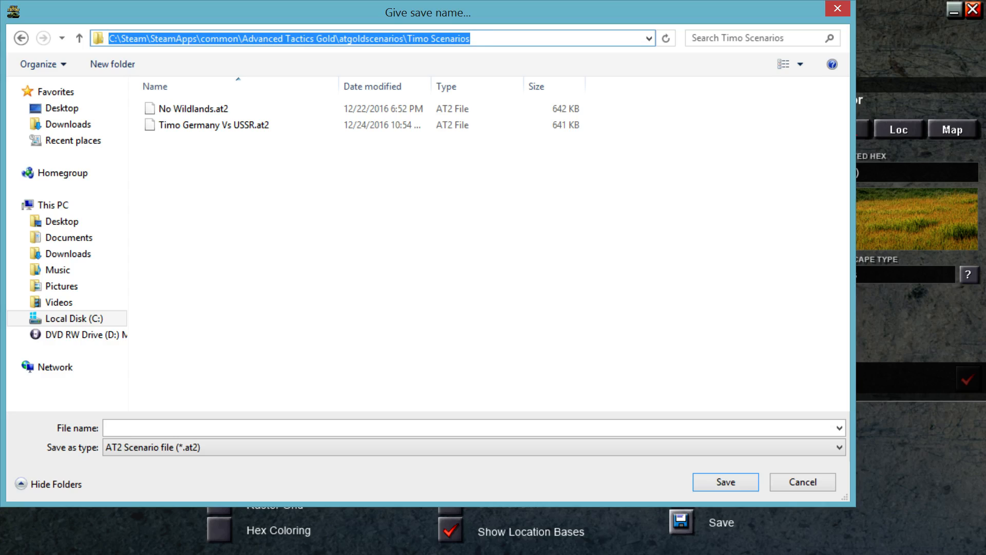
{"action": "left_click", "coordinate": [550, 39]}
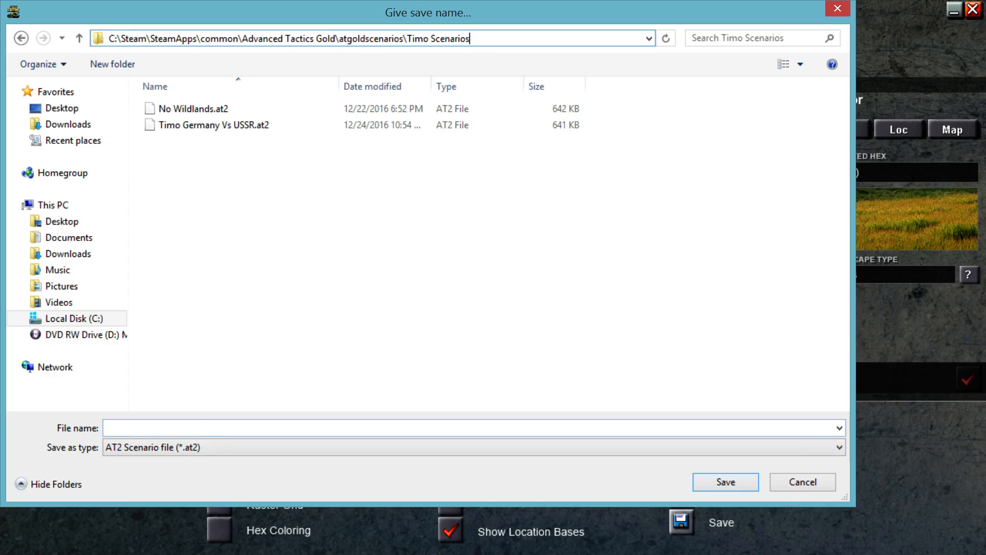
{"action": "left_click", "coordinate": [197, 427]}
{"action": "type", "text": "Le"}
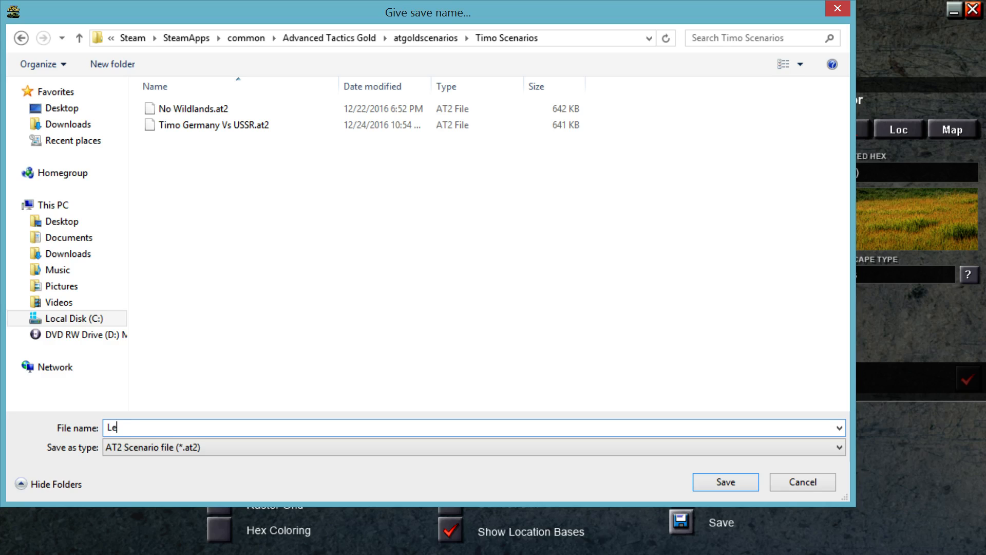
{"action": "type", "text": "ningrad"}
{"action": "left_click", "coordinate": [707, 481]}
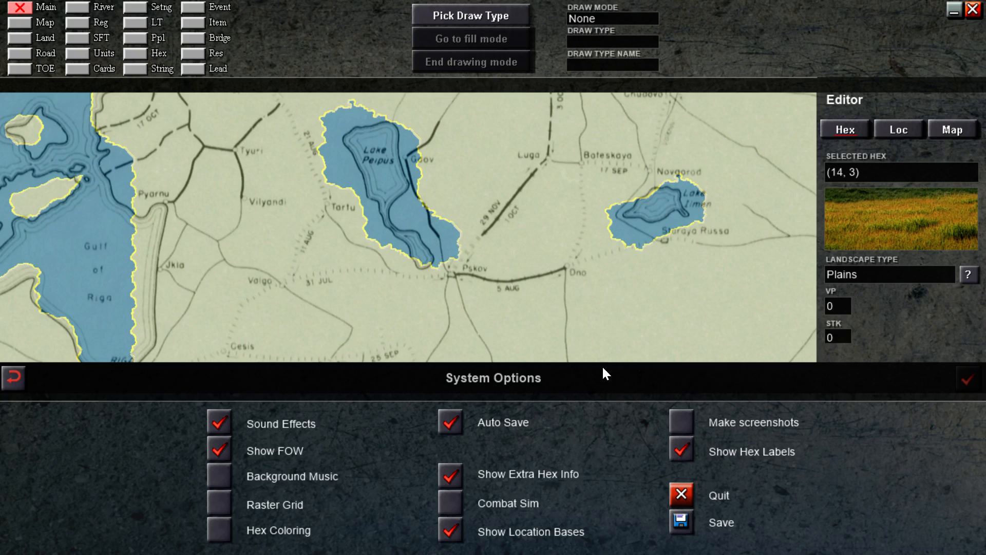
{"action": "left_click", "coordinate": [13, 378]}
- Check the personal scenarios subfolder for the saved Leningrad file through the save dialog, without saving again
{"action": "left_click", "coordinate": [36, 379]}
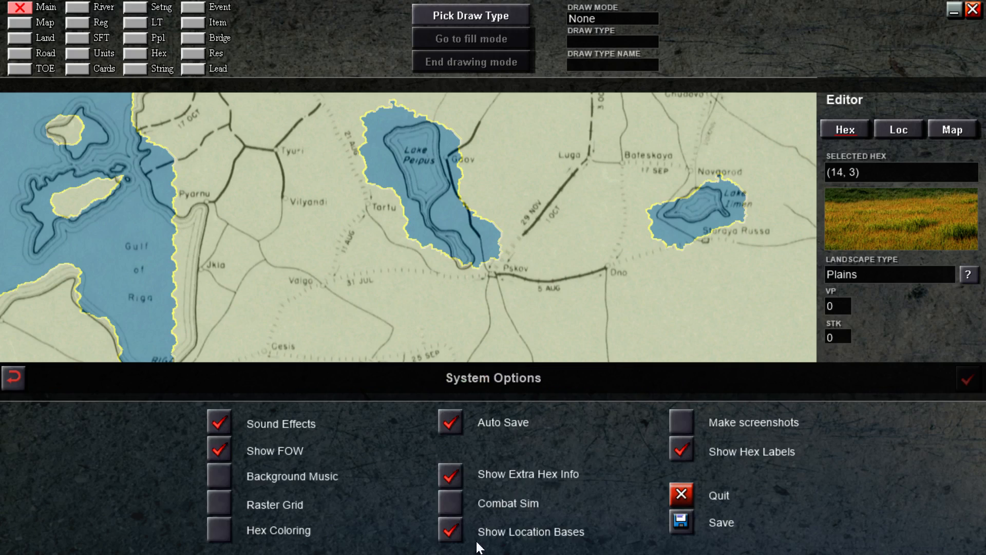
{"action": "left_click", "coordinate": [681, 523]}
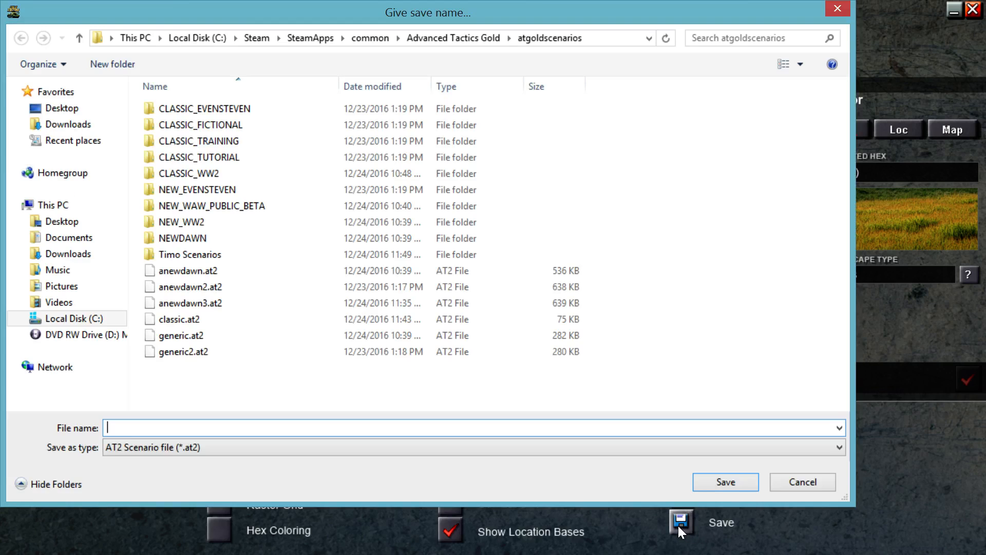
{"action": "double_click", "coordinate": [257, 255]}
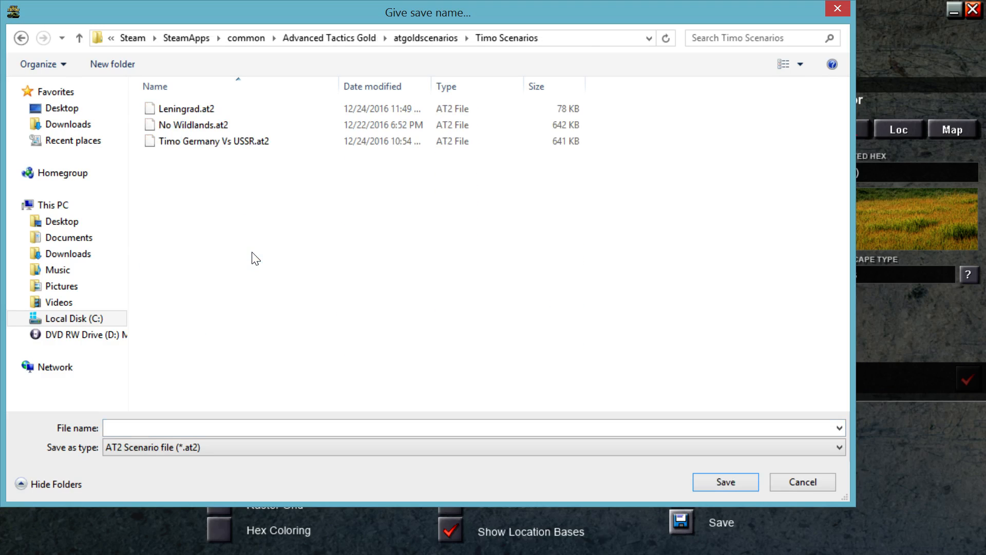
{"action": "left_click", "coordinate": [802, 481]}
{"action": "left_click", "coordinate": [544, 319]}
{"action": "left_click", "coordinate": [13, 376]}
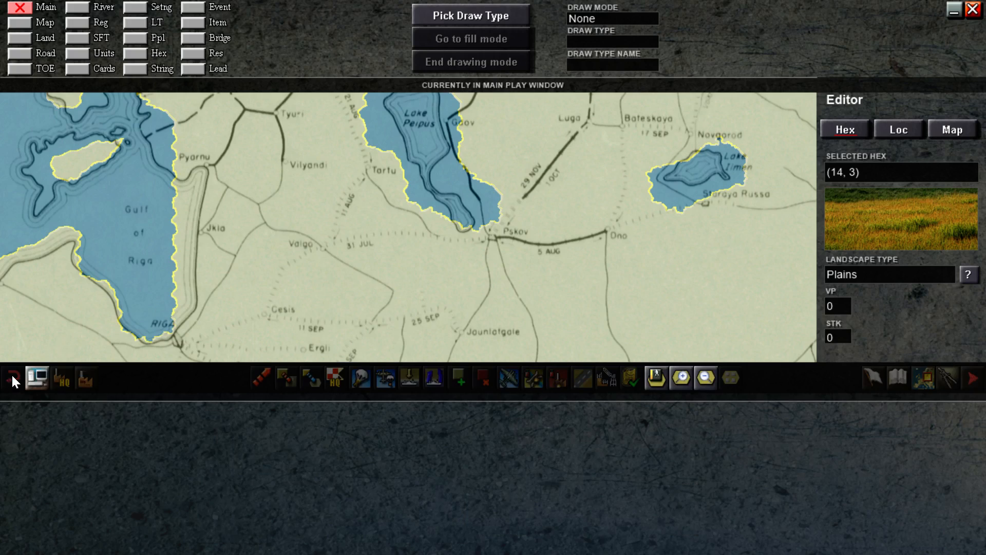
{"action": "mouse_move", "coordinate": [0, 314]}
{"action": "mouse_move", "coordinate": [134, 554]}
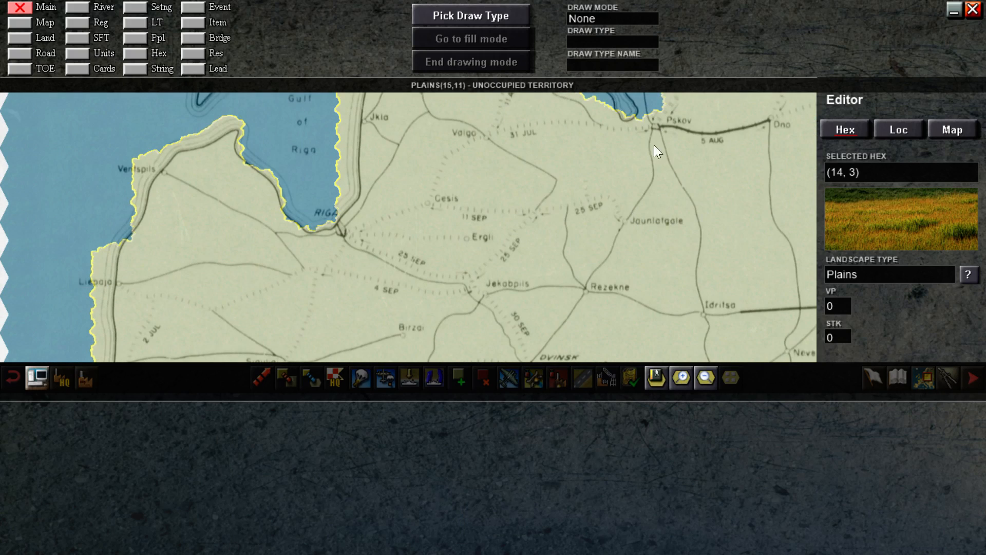
{"action": "mouse_move", "coordinate": [694, 1]}
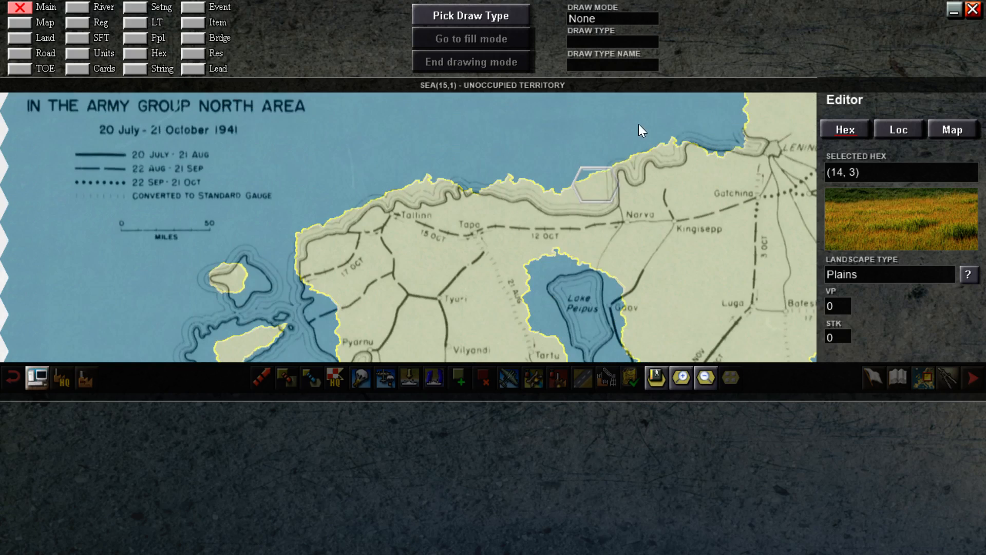
{"action": "mouse_move", "coordinate": [985, 170]}
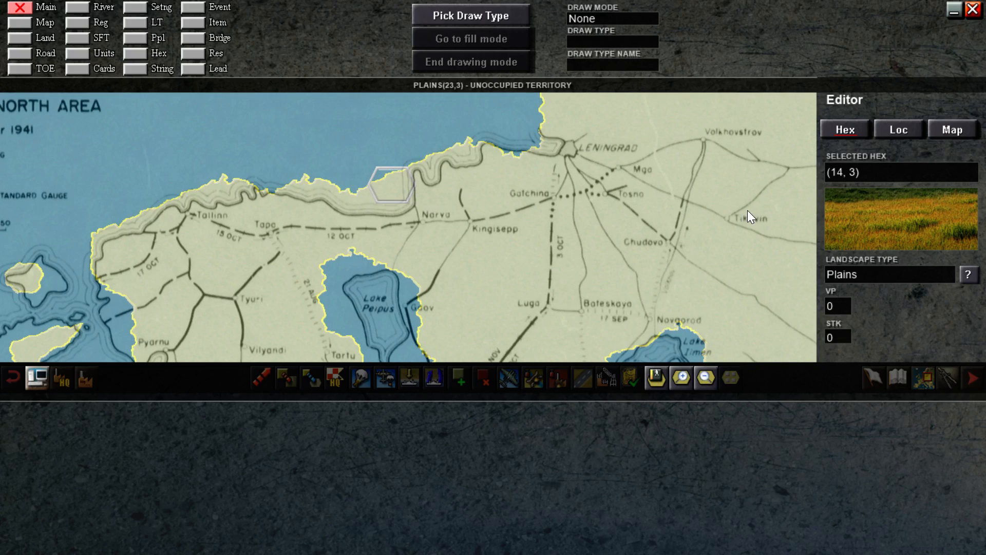
{"action": "mouse_move", "coordinate": [622, 554]}
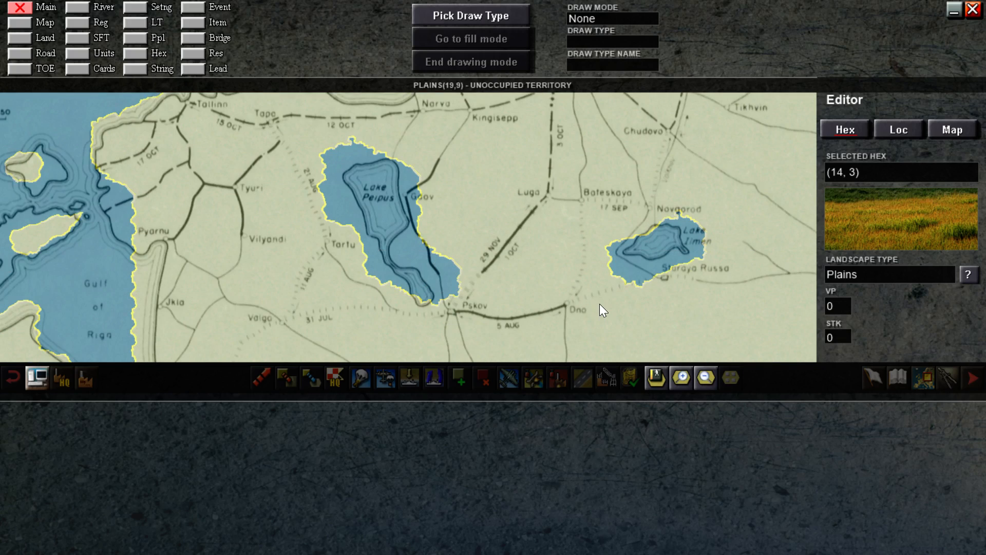